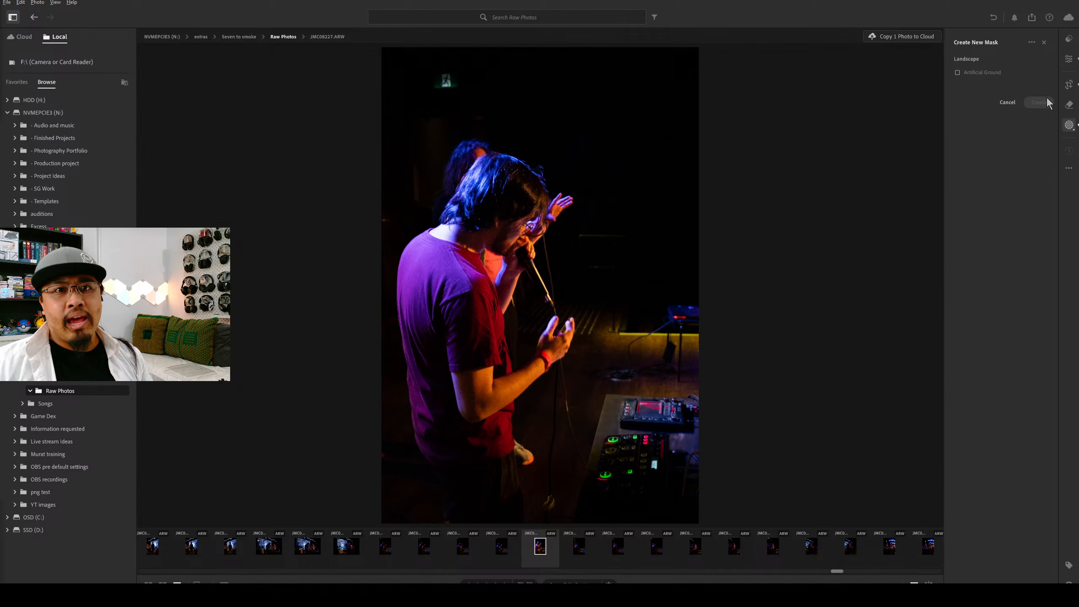
{"action": "left_click", "coordinate": [1044, 43]}
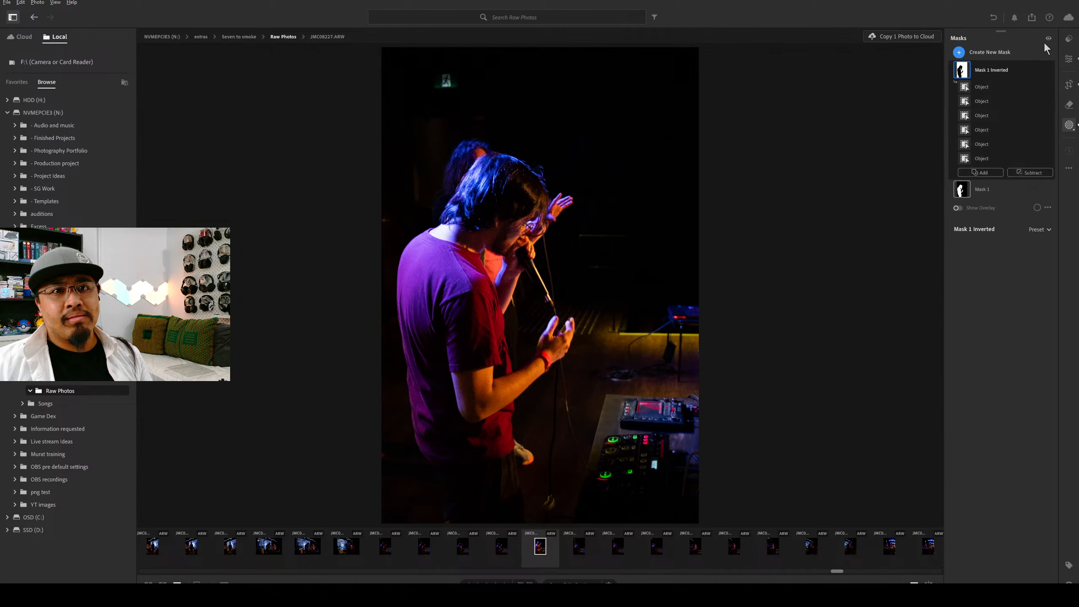
{"action": "left_click", "coordinate": [961, 53]}
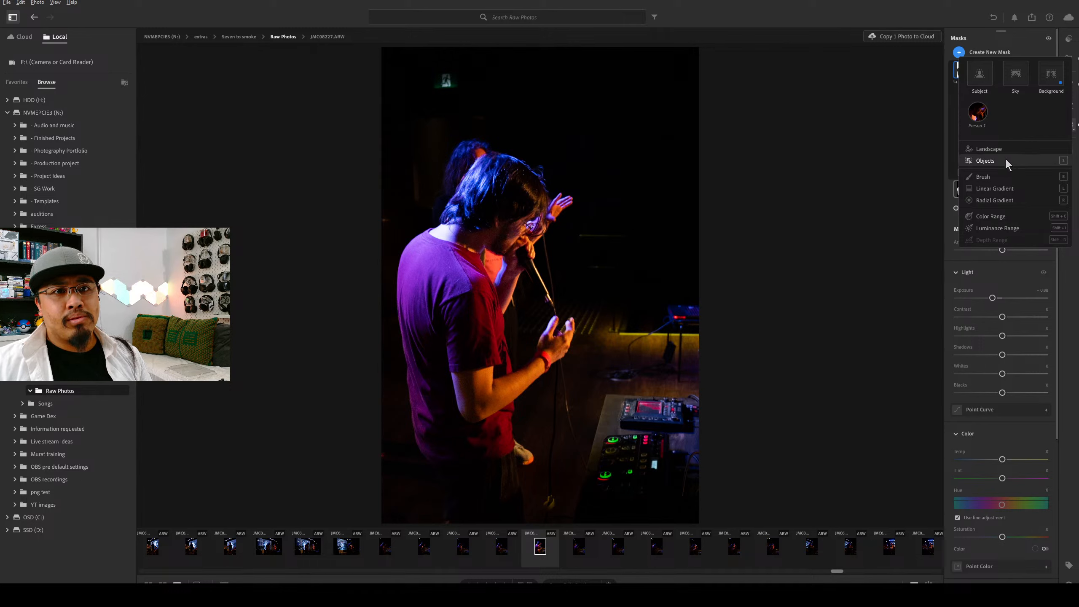
{"action": "left_click", "coordinate": [980, 74]}
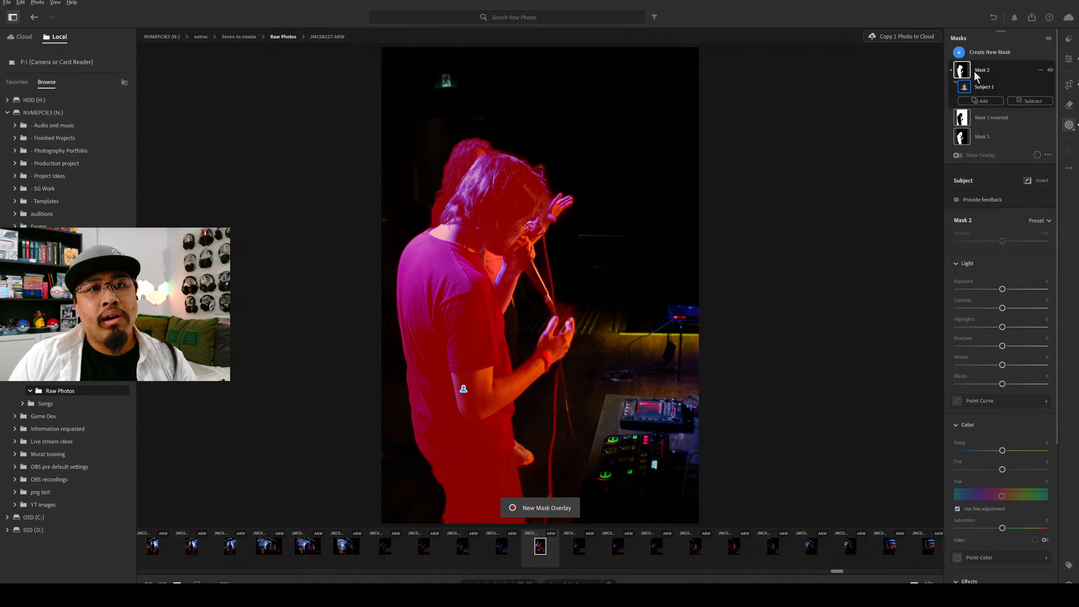
{"action": "left_click", "coordinate": [1040, 70]}
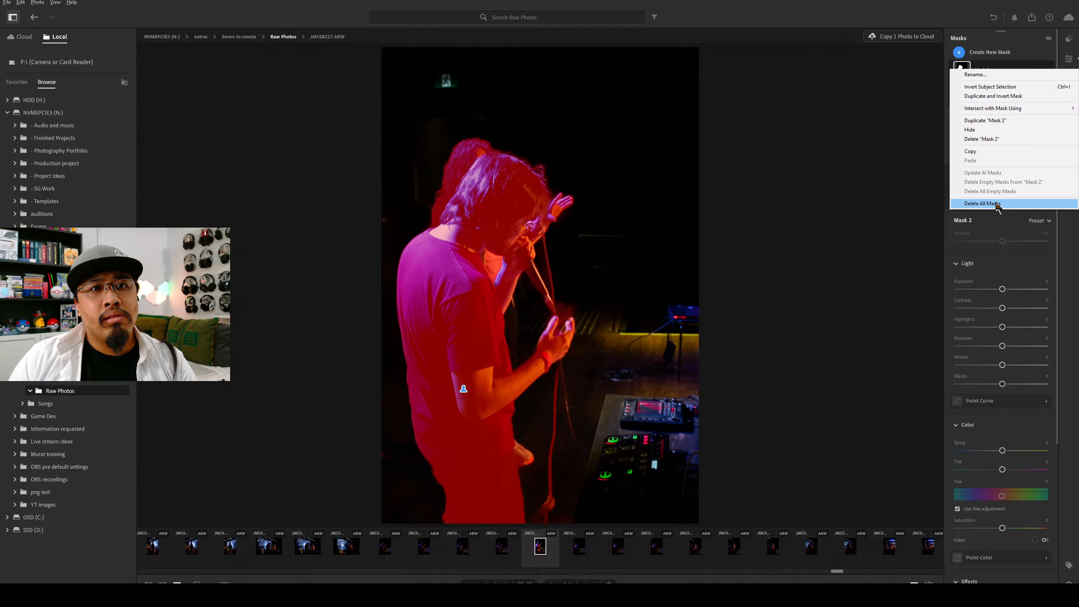
{"action": "left_click", "coordinate": [1003, 137]}
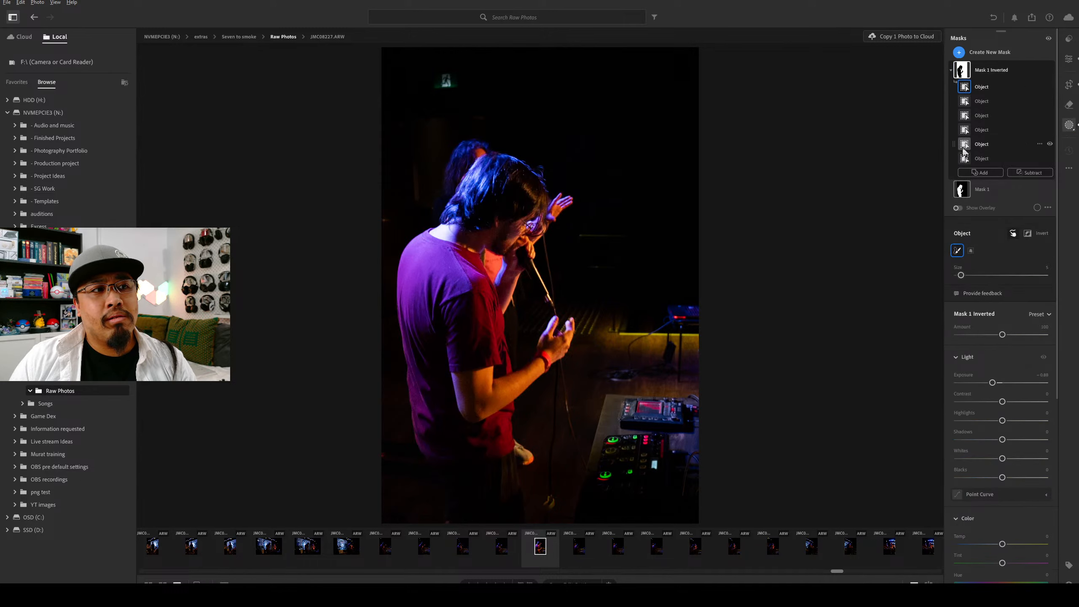
Create a new Objects mask over the rear performer's raised hand, shirt and hair, plus the exit sign above them.
{"action": "left_click", "coordinate": [1001, 190]}
{"action": "left_click", "coordinate": [995, 71]}
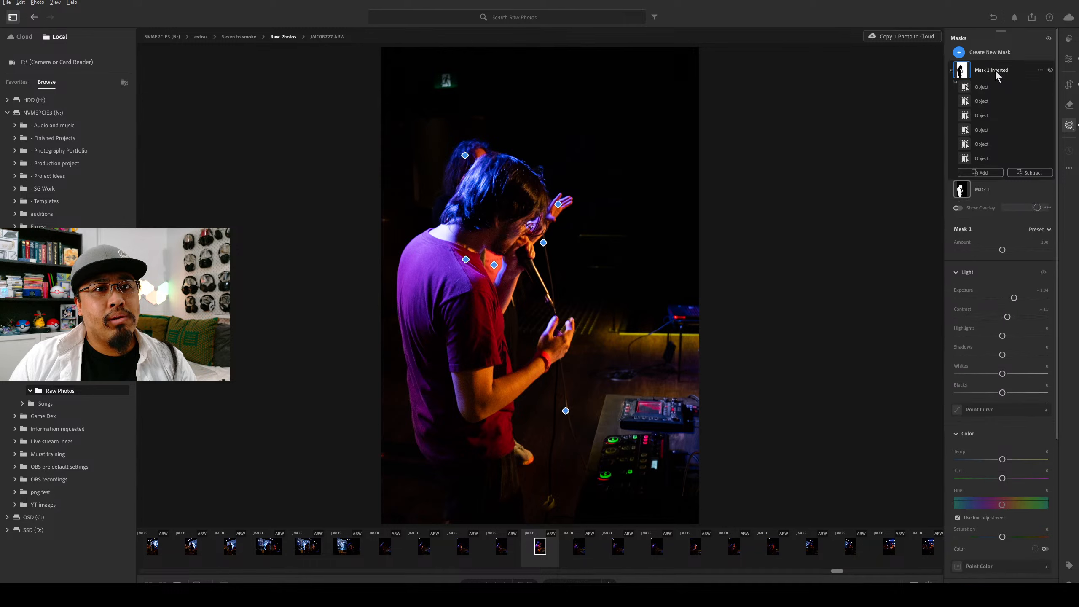
{"action": "left_click", "coordinate": [990, 52]}
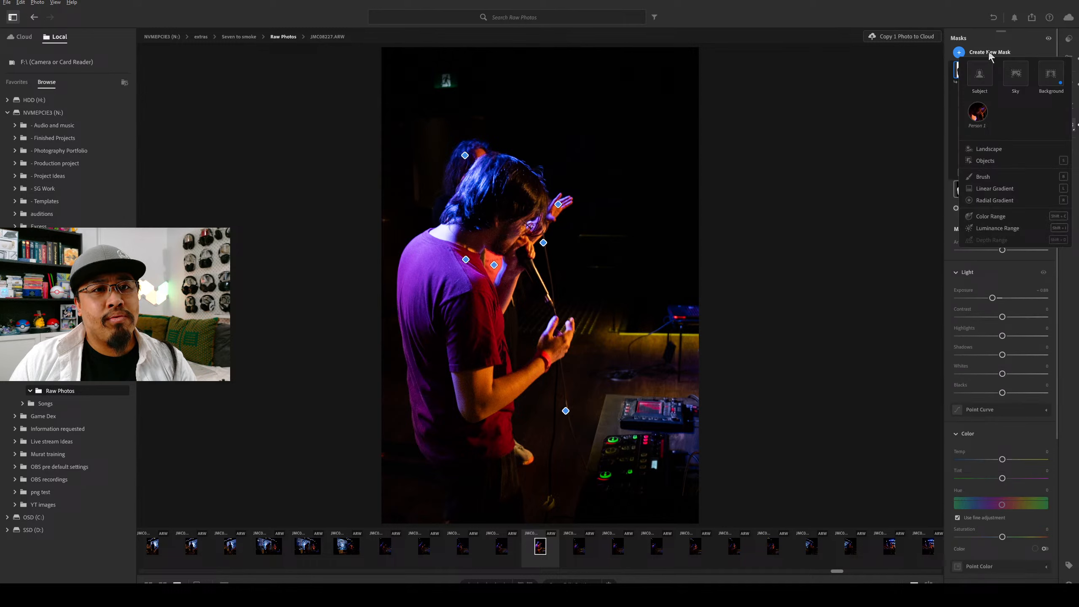
{"action": "left_click", "coordinate": [1007, 162]}
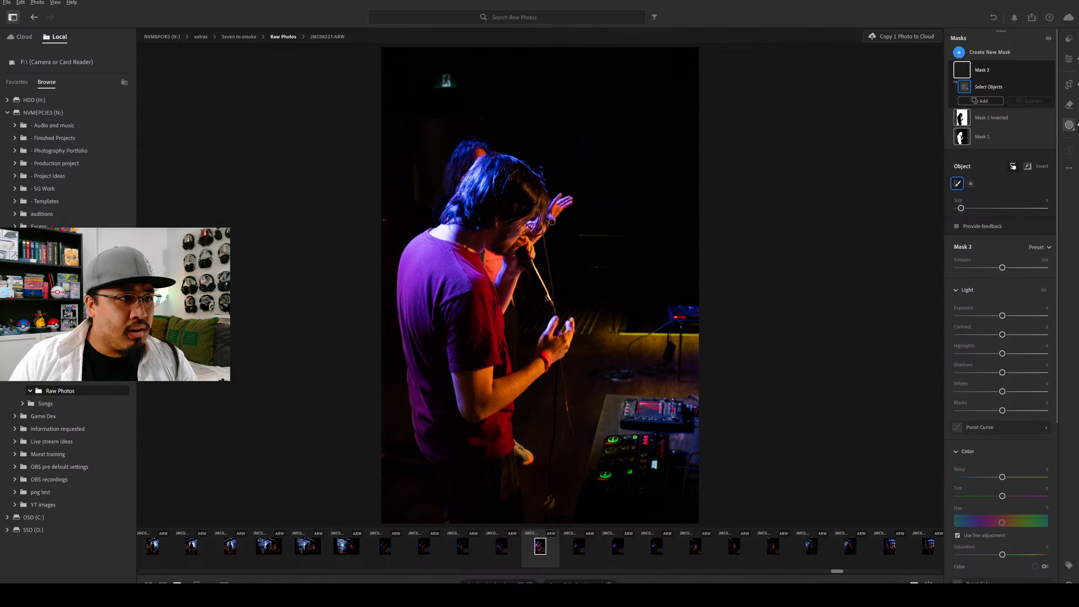
{"action": "mouse_move", "coordinate": [572, 201]}
{"action": "left_mouse_down"}
{"action": "mouse_move", "coordinate": [563, 194]}
{"action": "mouse_move", "coordinate": [555, 218]}
{"action": "mouse_move", "coordinate": [556, 200]}
{"action": "left_mouse_up"}
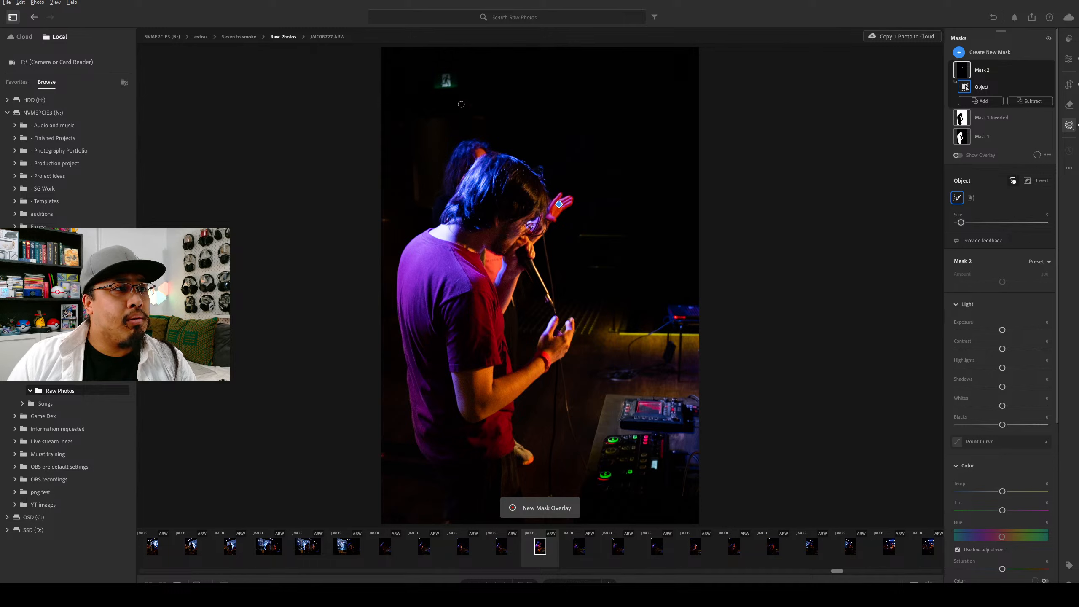
{"action": "mouse_move", "coordinate": [433, 78]}
{"action": "left_mouse_down"}
{"action": "mouse_move", "coordinate": [433, 87]}
{"action": "mouse_move", "coordinate": [461, 75]}
{"action": "mouse_move", "coordinate": [430, 79]}
{"action": "mouse_move", "coordinate": [457, 80]}
{"action": "left_mouse_up"}
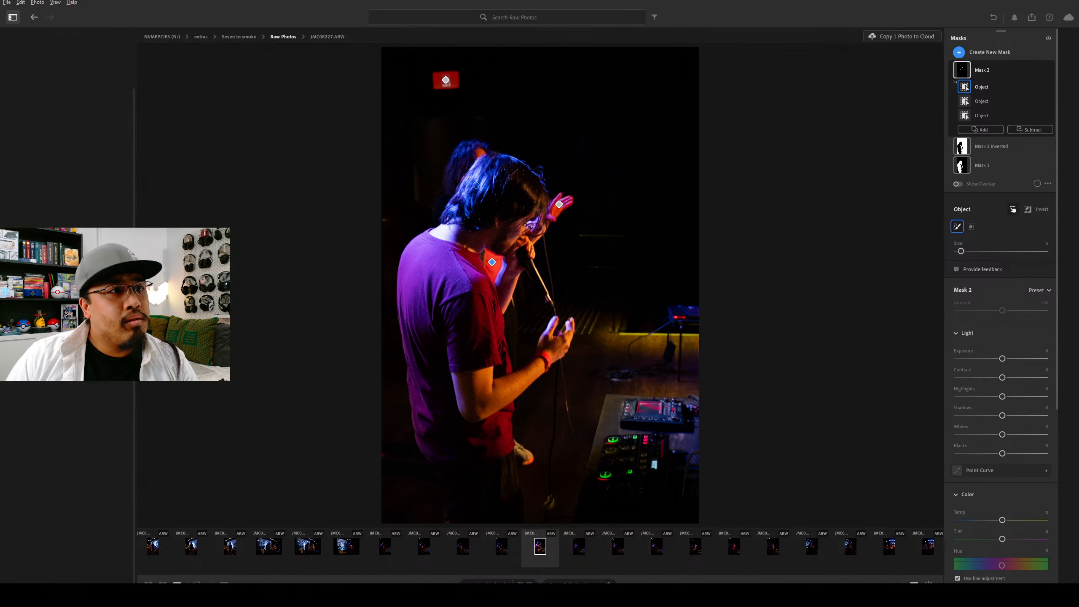
{"action": "mouse_move", "coordinate": [435, 230]}
{"action": "left_mouse_down"}
{"action": "mouse_move", "coordinate": [455, 152]}
{"action": "mouse_move", "coordinate": [490, 147]}
{"action": "left_mouse_up"}
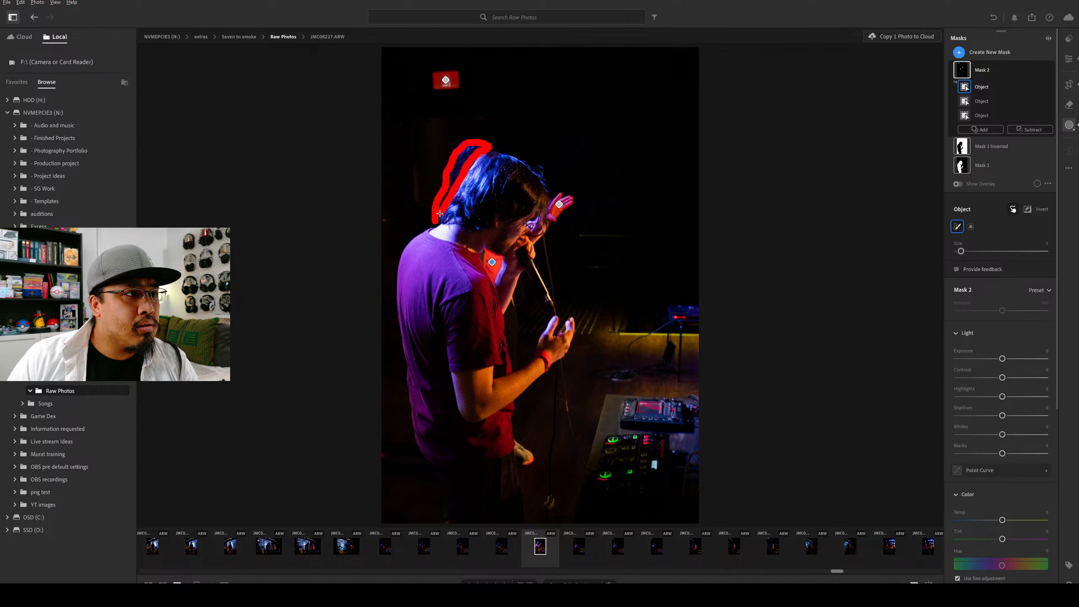
{"action": "left_click_drag", "start_coordinate": [440, 214], "coordinate": [435, 219]}
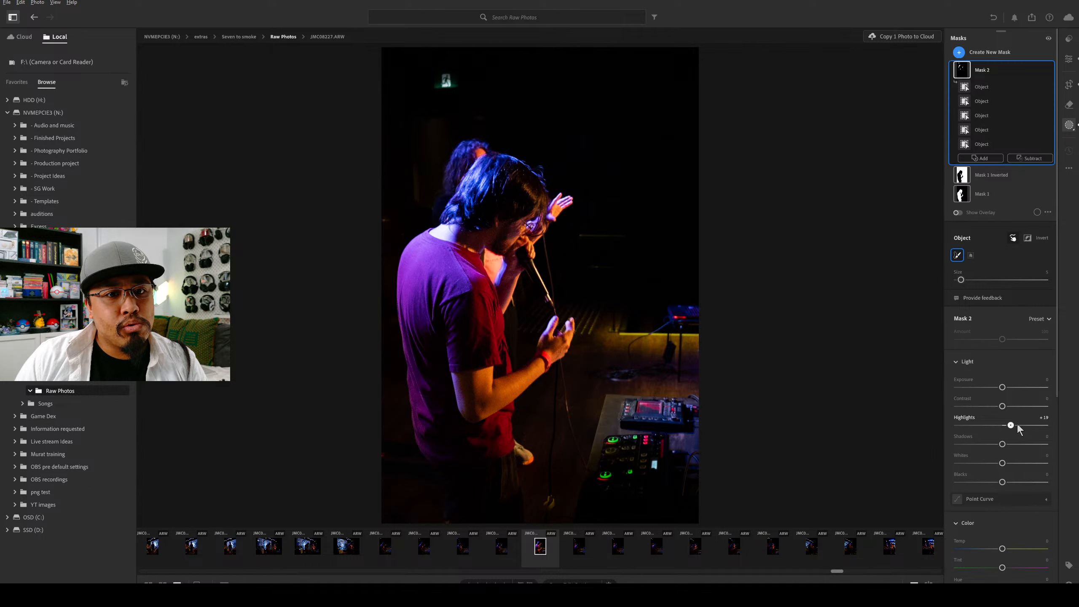
Lower the Highlights of the mask over the rear performer and exit sign to about -18.
{"action": "left_click_drag", "start_coordinate": [1004, 425], "coordinate": [928, 434]}
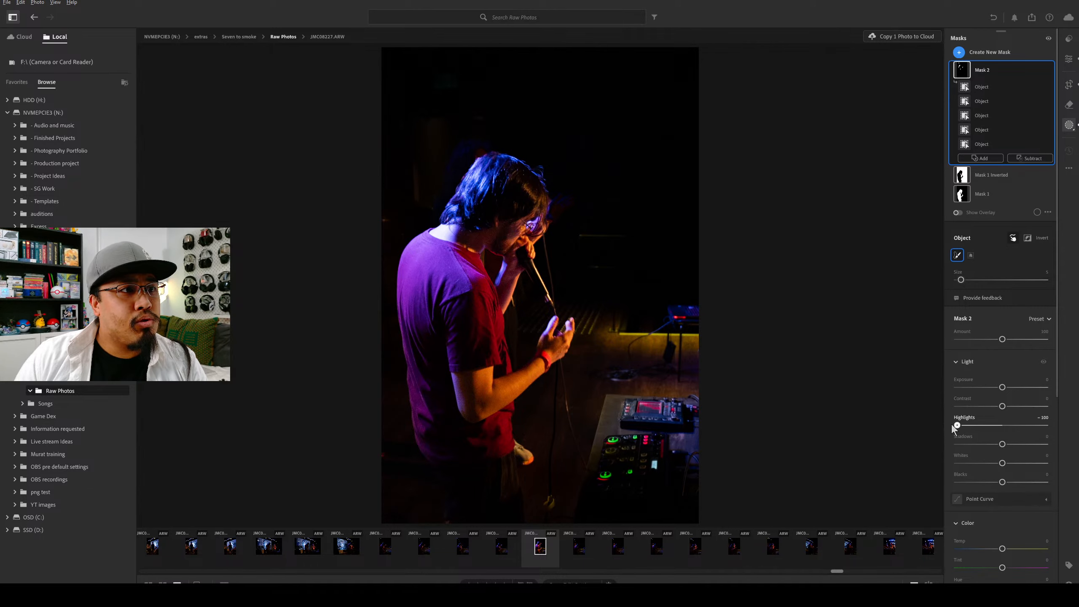
{"action": "left_click_drag", "start_coordinate": [958, 425], "coordinate": [994, 425]}
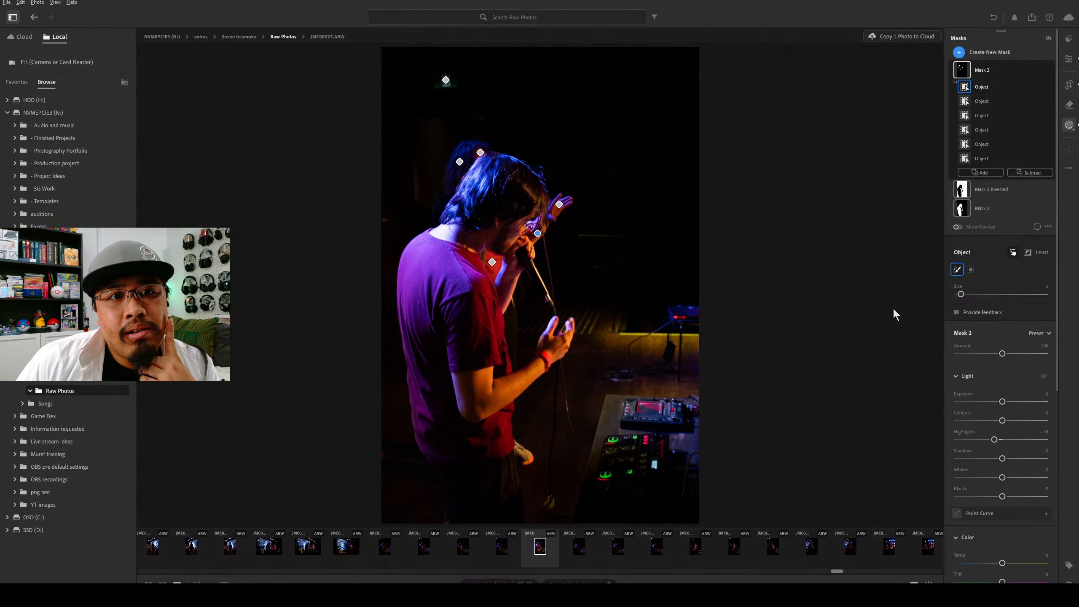
Create another Objects mask covering the whole equipment table, including the mixer, controller and missed dark areas along its edge.
{"action": "left_click", "coordinate": [978, 51]}
{"action": "left_click", "coordinate": [985, 160]}
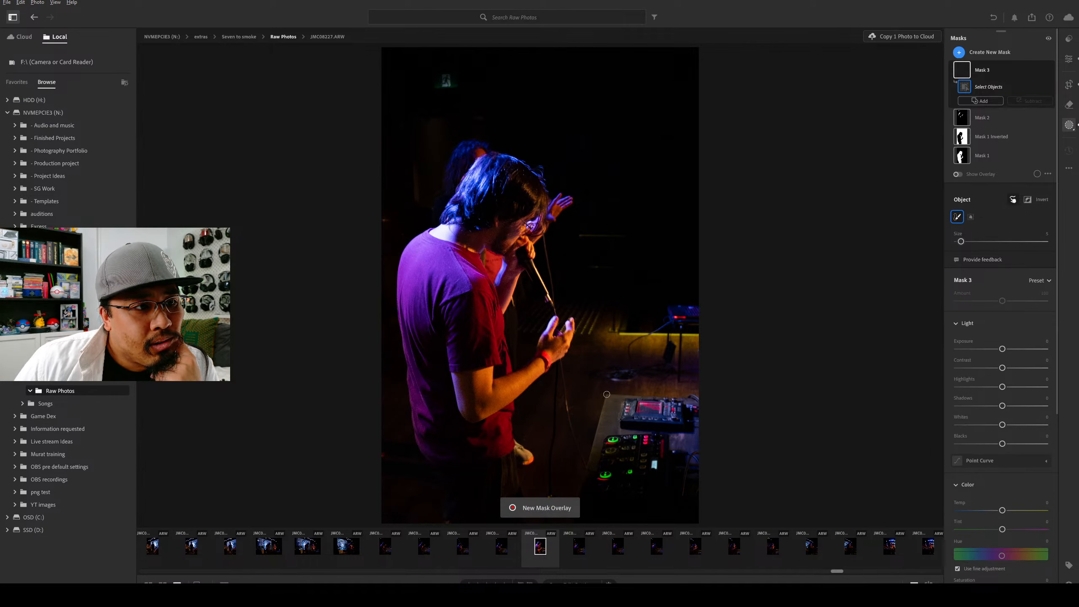
{"action": "mouse_move", "coordinate": [606, 394]}
{"action": "left_mouse_down"}
{"action": "mouse_move", "coordinate": [582, 512]}
{"action": "mouse_move", "coordinate": [633, 517]}
{"action": "mouse_move", "coordinate": [691, 502]}
{"action": "mouse_move", "coordinate": [698, 404]}
{"action": "mouse_move", "coordinate": [621, 398]}
{"action": "mouse_move", "coordinate": [608, 412]}
{"action": "mouse_move", "coordinate": [615, 436]}
{"action": "mouse_move", "coordinate": [660, 409]}
{"action": "mouse_move", "coordinate": [594, 502]}
{"action": "mouse_move", "coordinate": [668, 455]}
{"action": "mouse_move", "coordinate": [667, 487]}
{"action": "mouse_move", "coordinate": [691, 499]}
{"action": "left_mouse_up"}
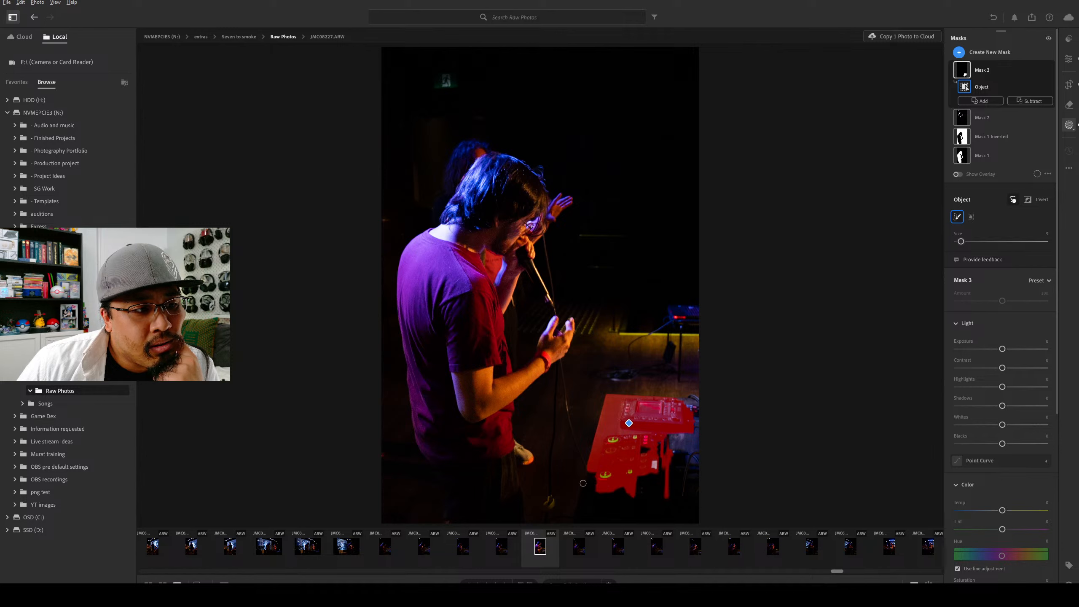
{"action": "mouse_move", "coordinate": [588, 471]}
{"action": "left_mouse_down"}
{"action": "mouse_move", "coordinate": [578, 520]}
{"action": "mouse_move", "coordinate": [675, 520]}
{"action": "mouse_move", "coordinate": [698, 451]}
{"action": "mouse_move", "coordinate": [696, 396]}
{"action": "mouse_move", "coordinate": [588, 474]}
{"action": "mouse_move", "coordinate": [683, 480]}
{"action": "mouse_move", "coordinate": [687, 414]}
{"action": "mouse_move", "coordinate": [589, 523]}
{"action": "mouse_move", "coordinate": [686, 486]}
{"action": "mouse_move", "coordinate": [683, 449]}
{"action": "left_mouse_up"}
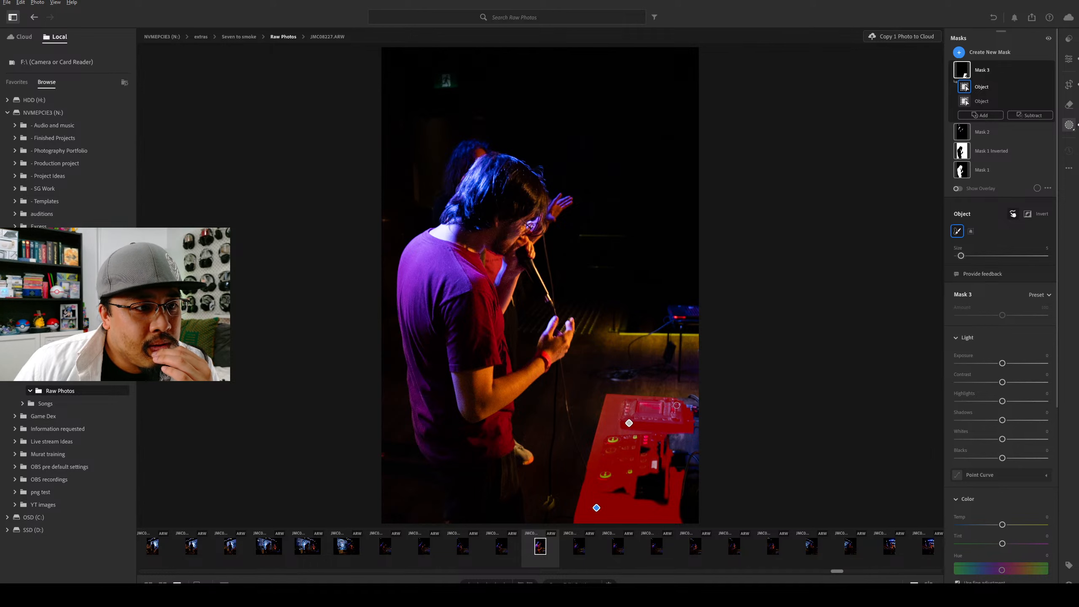
{"action": "mouse_move", "coordinate": [697, 401]}
{"action": "left_mouse_down"}
{"action": "mouse_move", "coordinate": [695, 525]}
{"action": "mouse_move", "coordinate": [622, 497]}
{"action": "mouse_move", "coordinate": [654, 478]}
{"action": "mouse_move", "coordinate": [608, 492]}
{"action": "mouse_move", "coordinate": [651, 471]}
{"action": "mouse_move", "coordinate": [637, 503]}
{"action": "mouse_move", "coordinate": [678, 460]}
{"action": "mouse_move", "coordinate": [690, 470]}
{"action": "mouse_move", "coordinate": [689, 520]}
{"action": "mouse_move", "coordinate": [659, 499]}
{"action": "mouse_move", "coordinate": [695, 499]}
{"action": "mouse_move", "coordinate": [682, 409]}
{"action": "left_mouse_up"}
{"action": "mouse_move", "coordinate": [682, 456]}
{"action": "left_mouse_down"}
{"action": "mouse_move", "coordinate": [655, 487]}
{"action": "mouse_move", "coordinate": [669, 428]}
{"action": "left_mouse_up"}
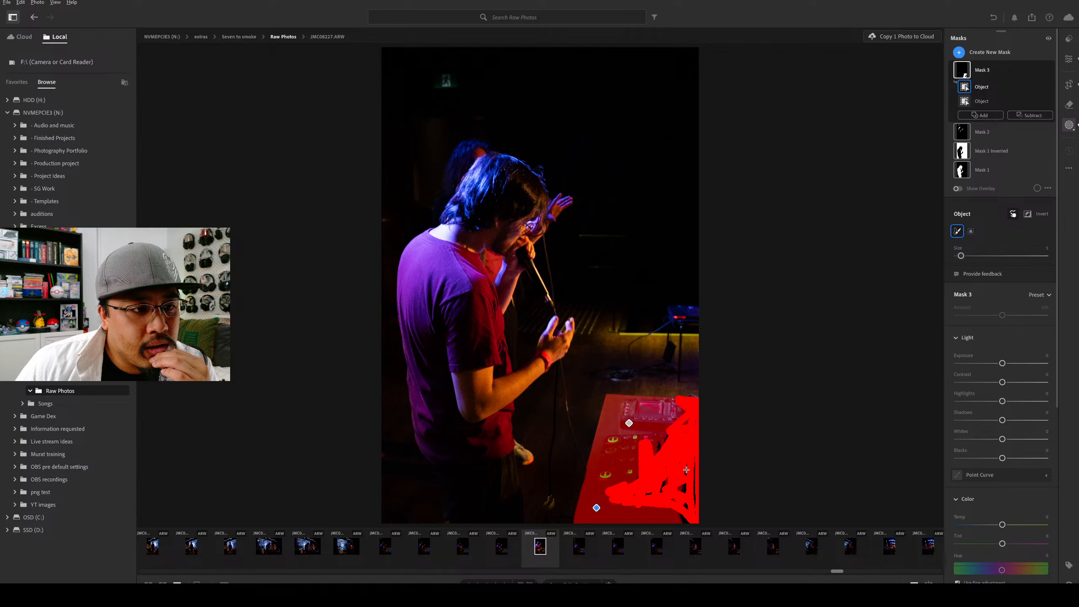
{"action": "mouse_move", "coordinate": [698, 470]}
{"action": "left_mouse_down"}
{"action": "mouse_move", "coordinate": [696, 514]}
{"action": "mouse_move", "coordinate": [681, 486]}
{"action": "mouse_move", "coordinate": [644, 510]}
{"action": "left_mouse_up"}
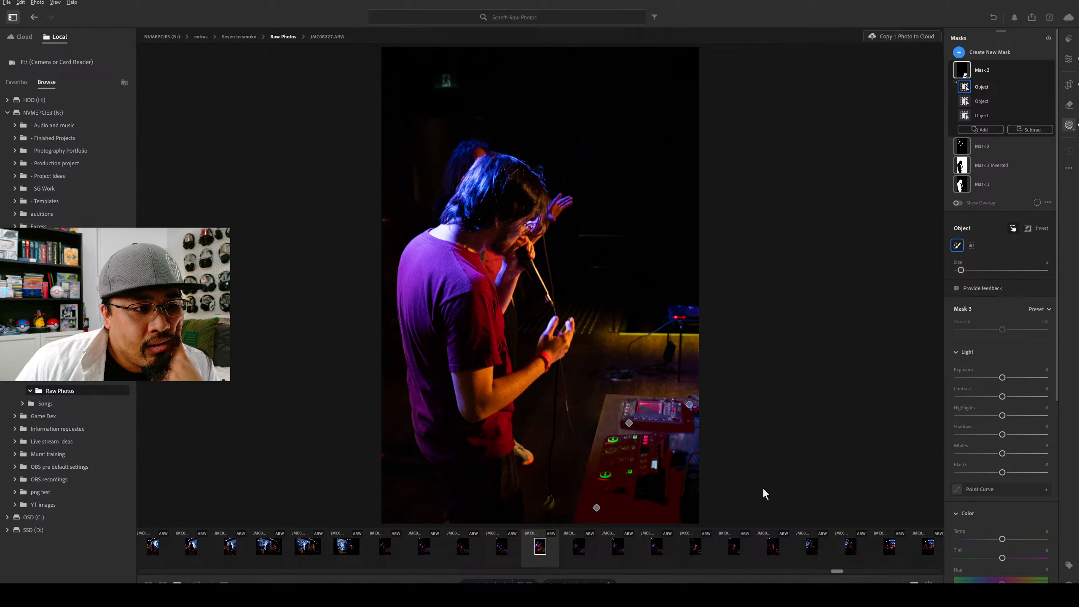
{"action": "mouse_move", "coordinate": [673, 433]}
{"action": "left_mouse_down"}
{"action": "mouse_move", "coordinate": [713, 451]}
{"action": "mouse_move", "coordinate": [640, 439]}
{"action": "left_mouse_up"}
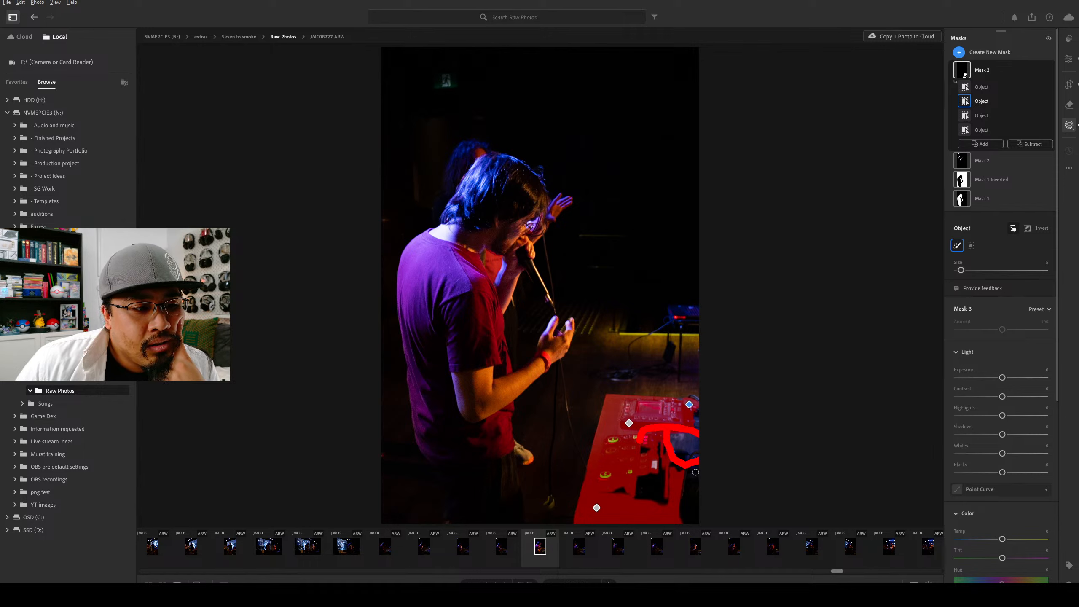
{"action": "mouse_move", "coordinate": [660, 473]}
{"action": "left_mouse_down"}
{"action": "mouse_move", "coordinate": [646, 514]}
{"action": "mouse_move", "coordinate": [685, 484]}
{"action": "left_mouse_up"}
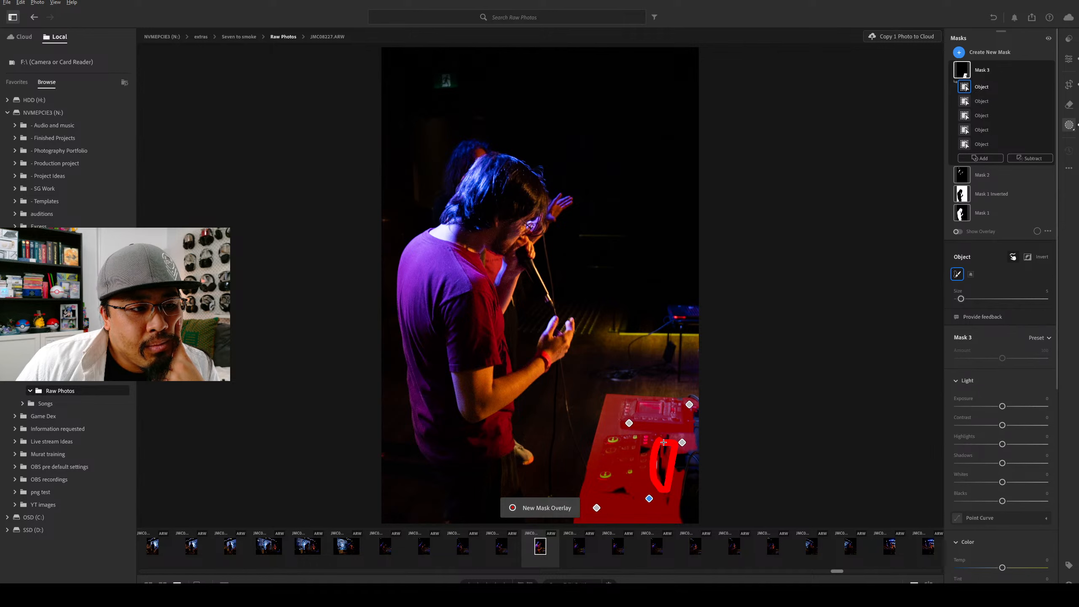
{"action": "left_click", "coordinate": [692, 456]}
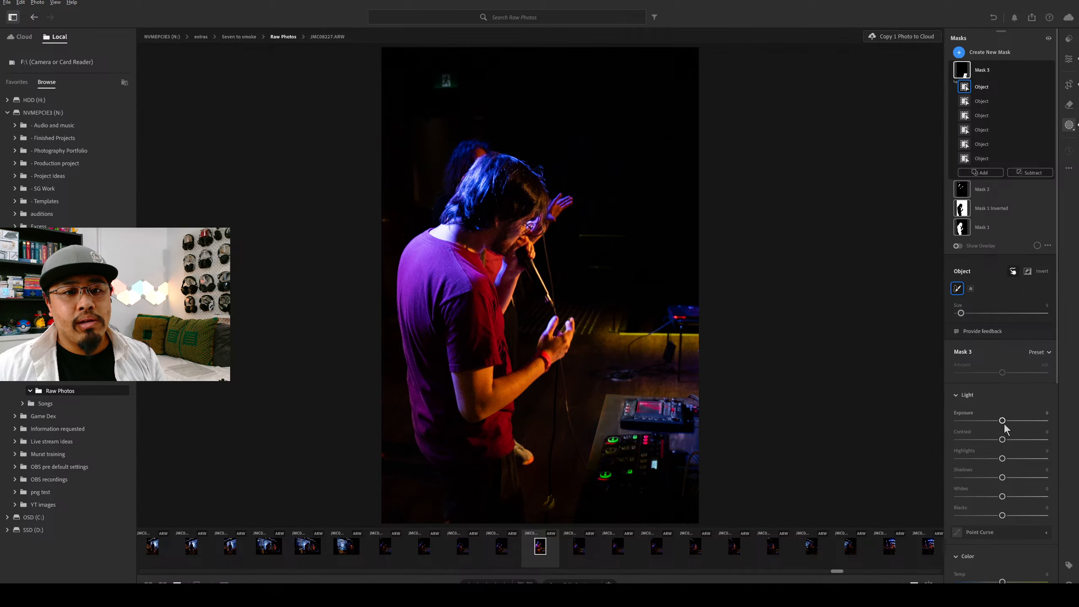
Set the equipment table mask's Exposure to about +0.48, Contrast to about -23 and Highlights to about +12.
{"action": "left_click_drag", "start_coordinate": [1003, 420], "coordinate": [1016, 420]}
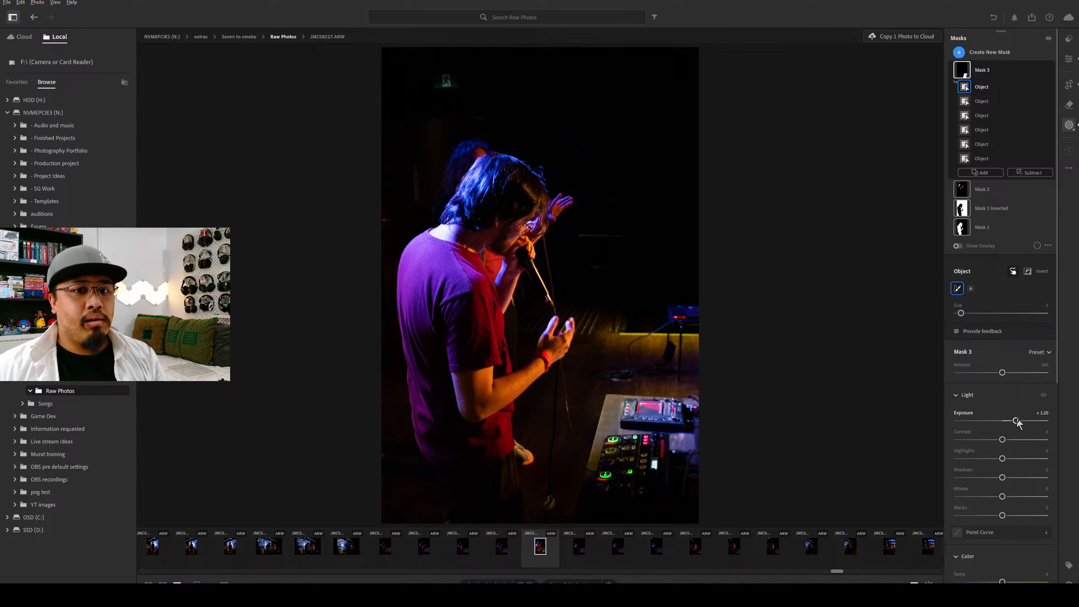
{"action": "left_click_drag", "start_coordinate": [1016, 420], "coordinate": [1010, 420]}
{"action": "left_click_drag", "start_coordinate": [1010, 421], "coordinate": [1008, 460]}
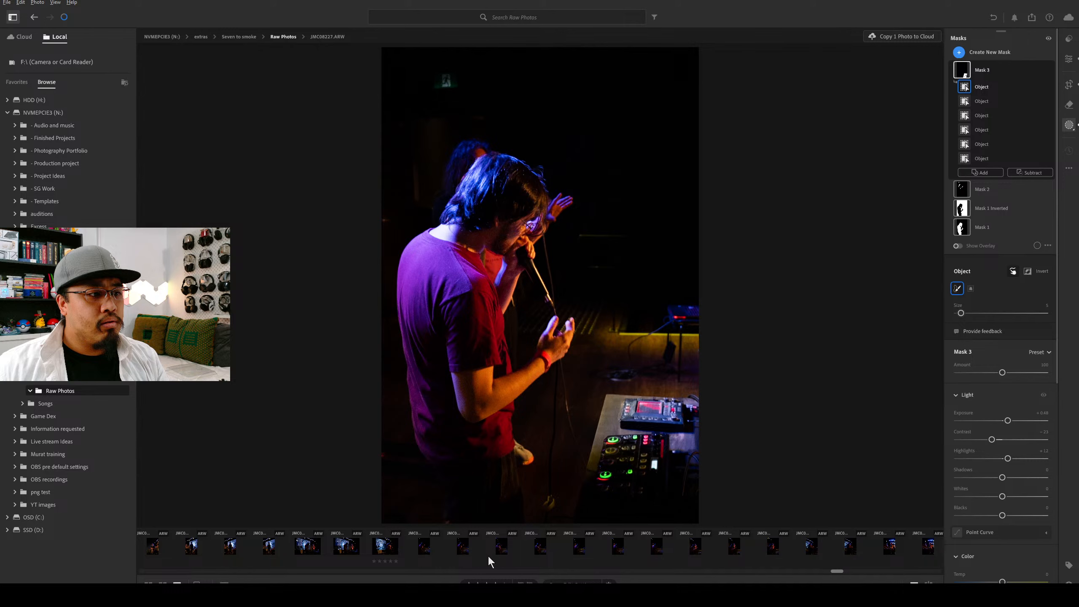
Browse the neighbouring unedited stage photos from JMC08232.ARW to JMC08220.ARW to choose the next one for masking.
{"action": "left_click", "coordinate": [389, 547]}
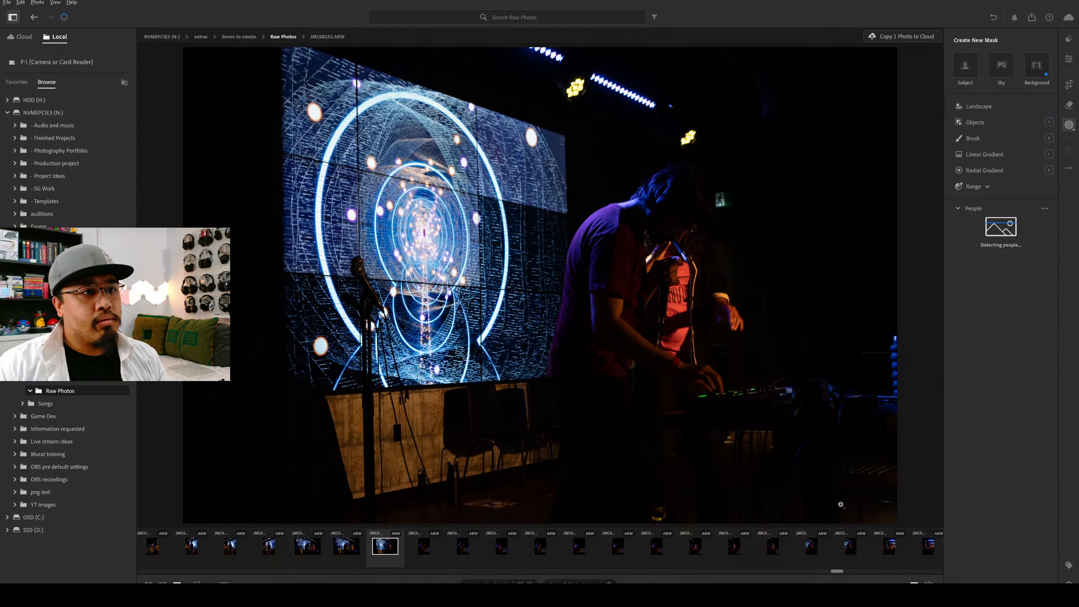
{"action": "key", "text": "Right"}
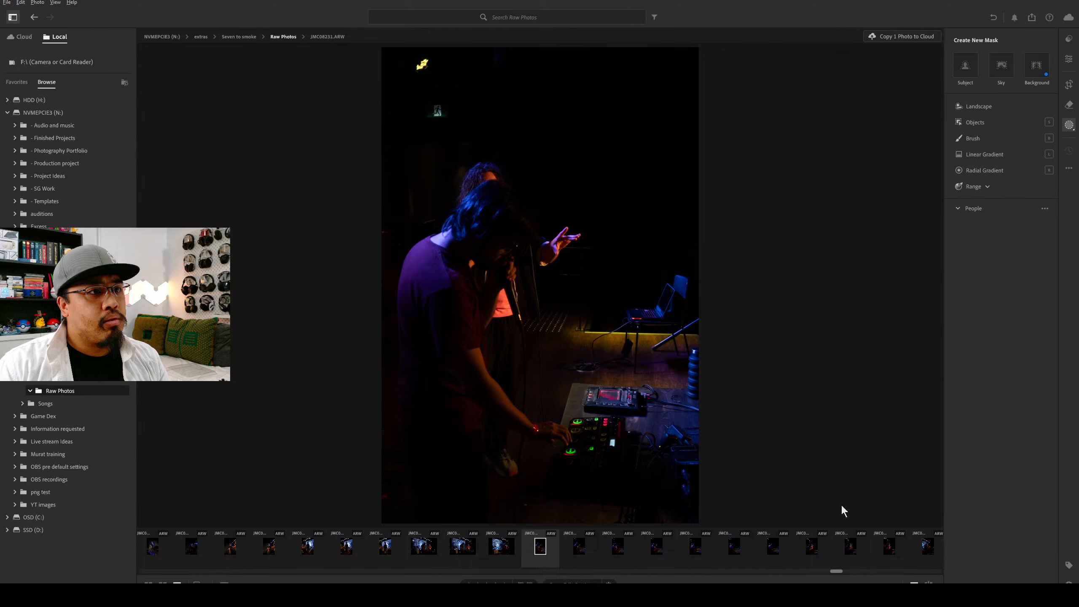
{"action": "key", "text": "Right"}
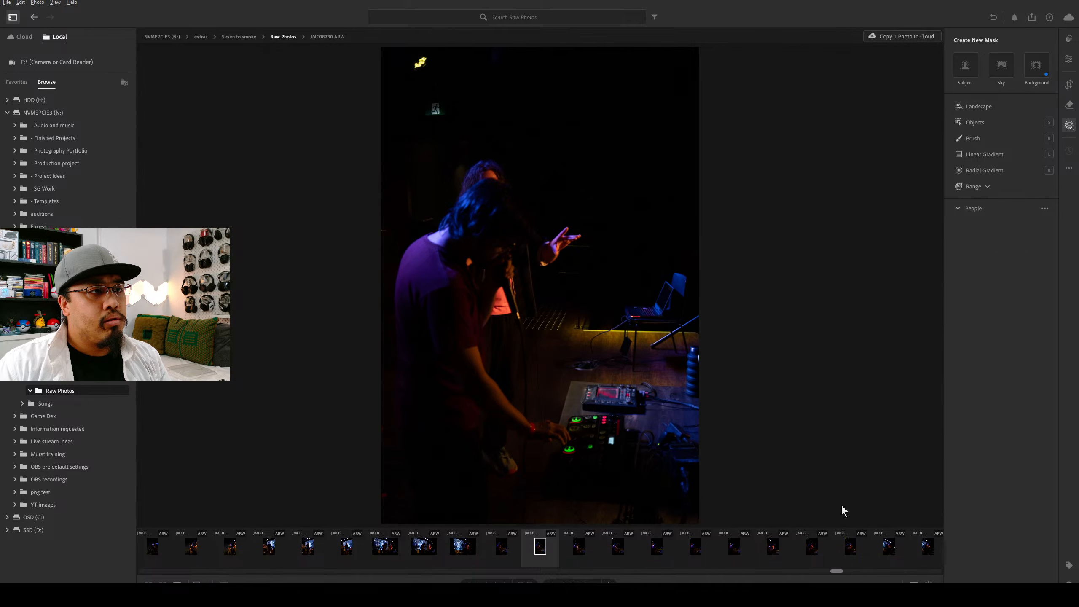
{"action": "key", "text": "Right"}
{"action": "key", "text": "Right"}
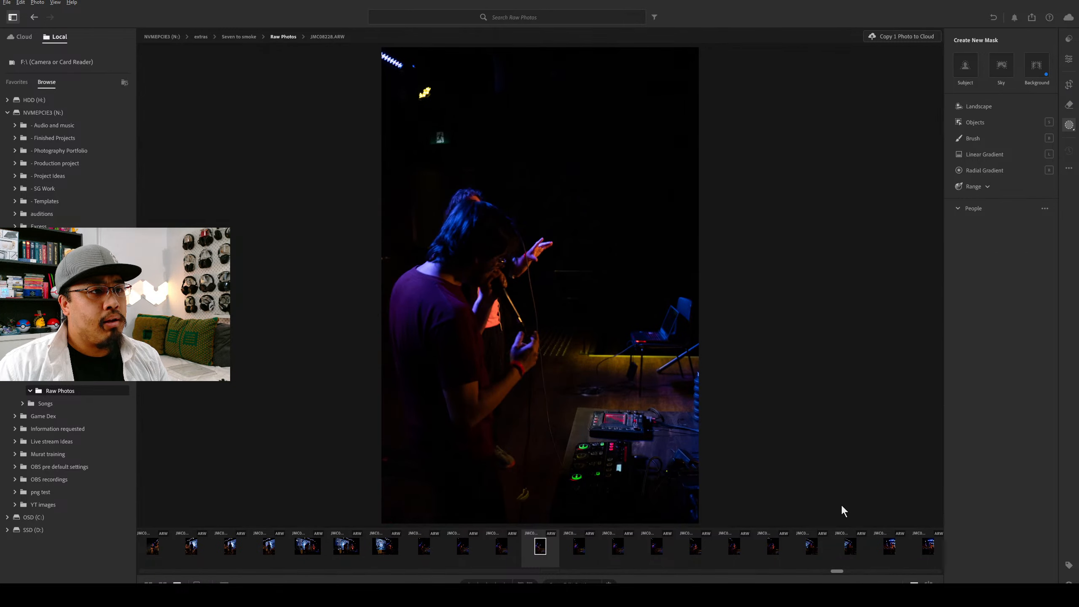
{"action": "key", "text": "Right"}
{"action": "key", "text": "Right"}
{"action": "key", "text": "Right"}
{"action": "key", "text": "Right"}
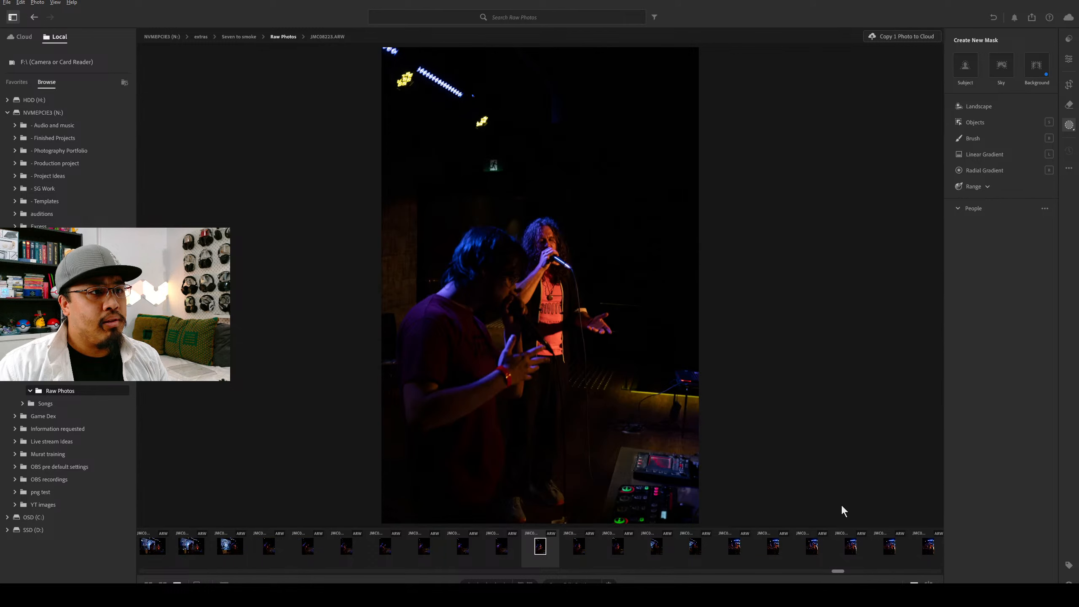
{"action": "key", "text": "Right"}
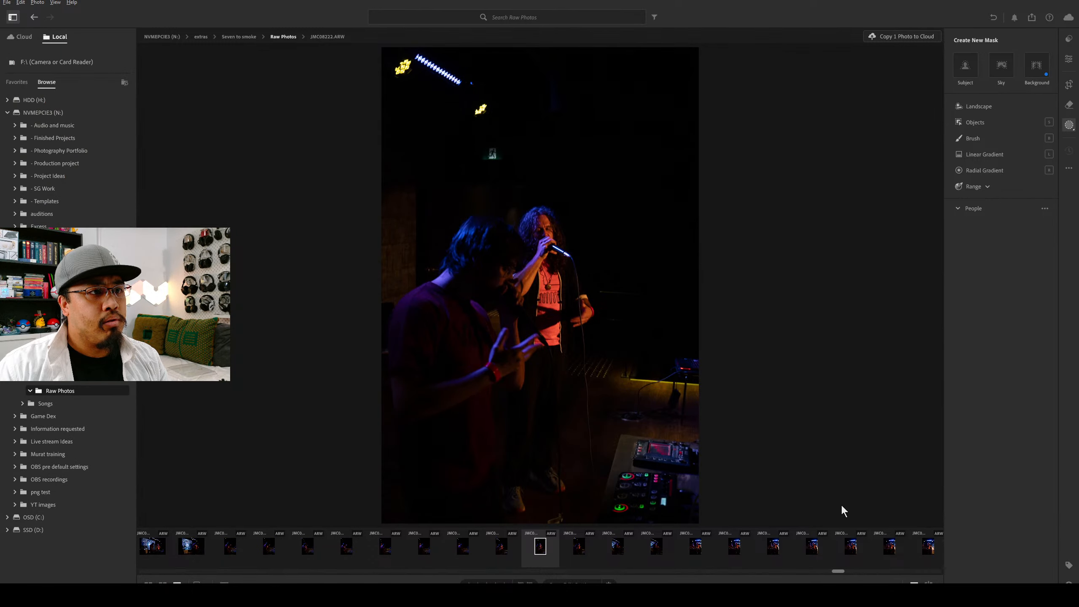
{"action": "key", "text": "Left"}
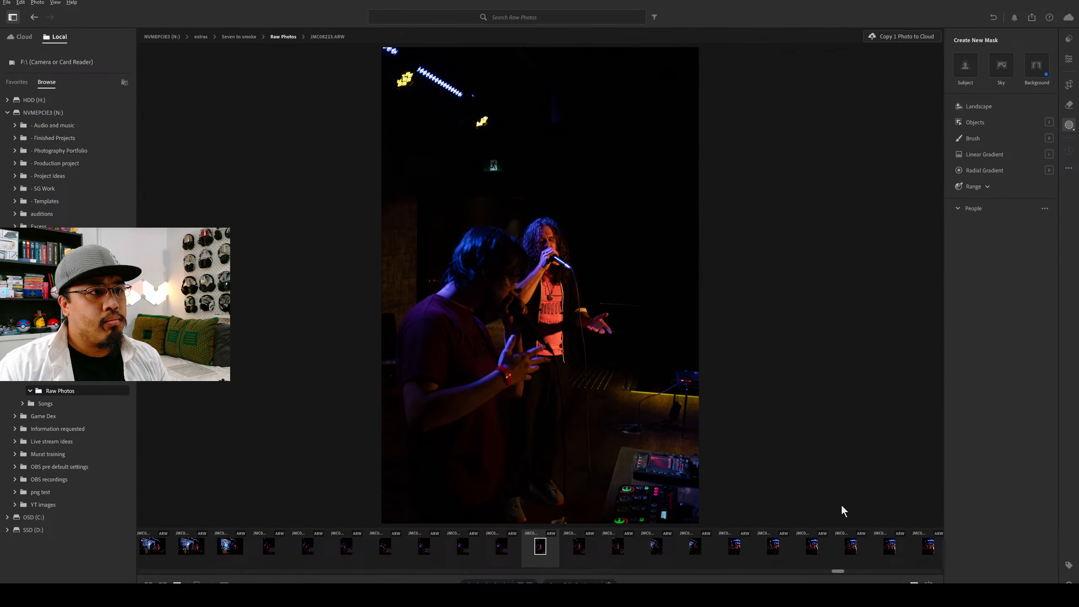
{"action": "key", "text": "Right"}
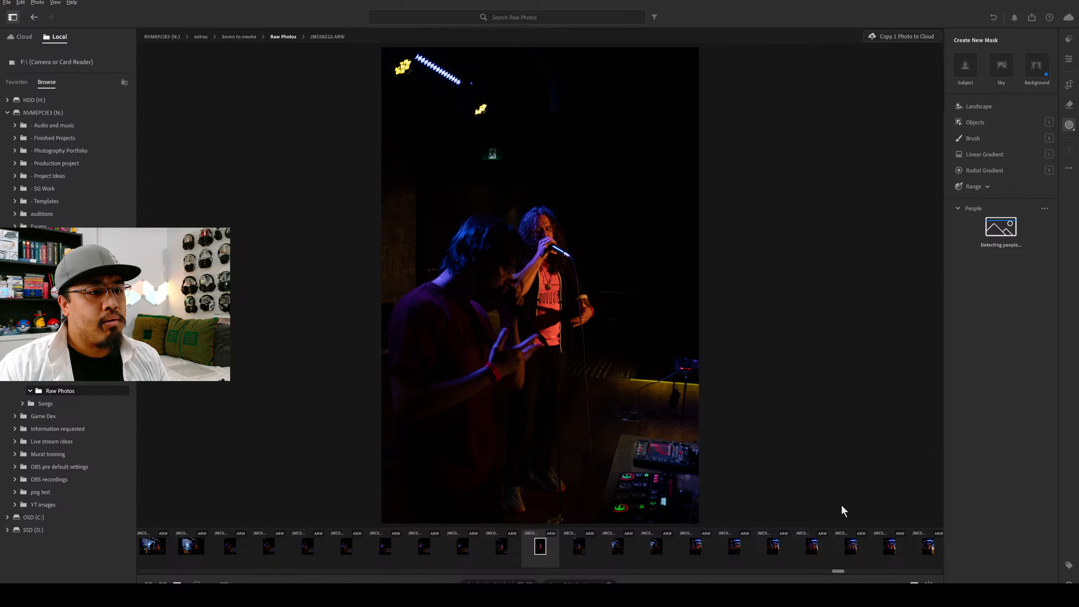
{"action": "key", "text": "Right"}
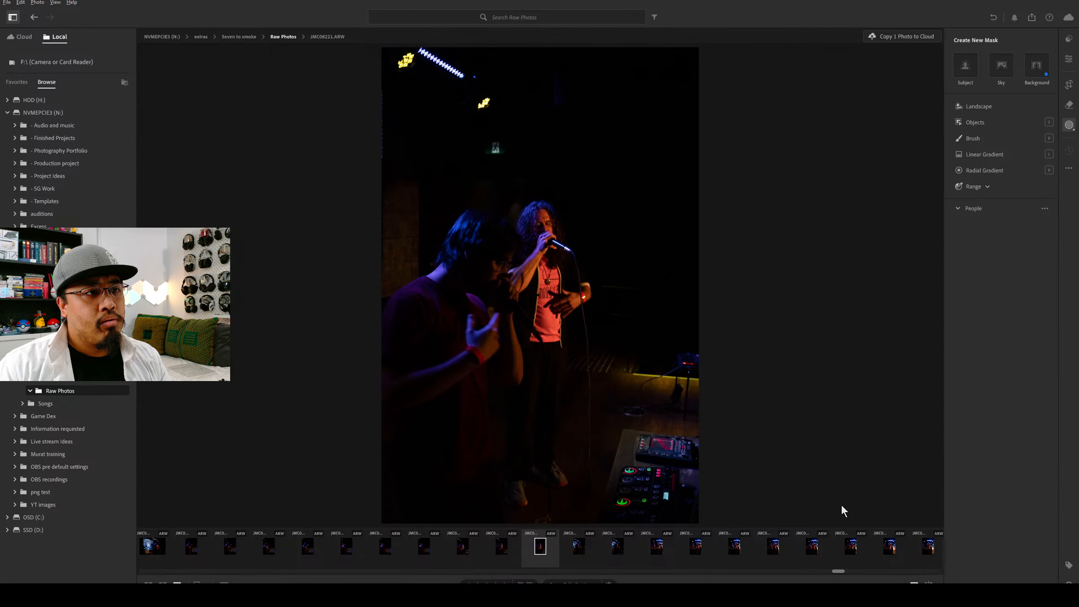
{"action": "key", "text": "Right"}
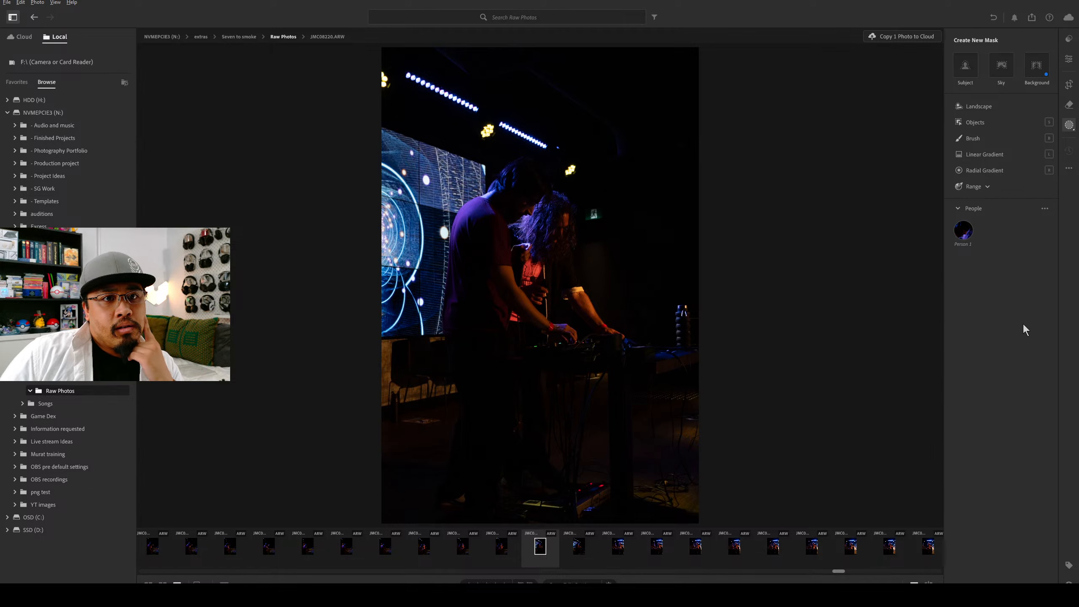
{"action": "mouse_move", "coordinate": [969, 239]}
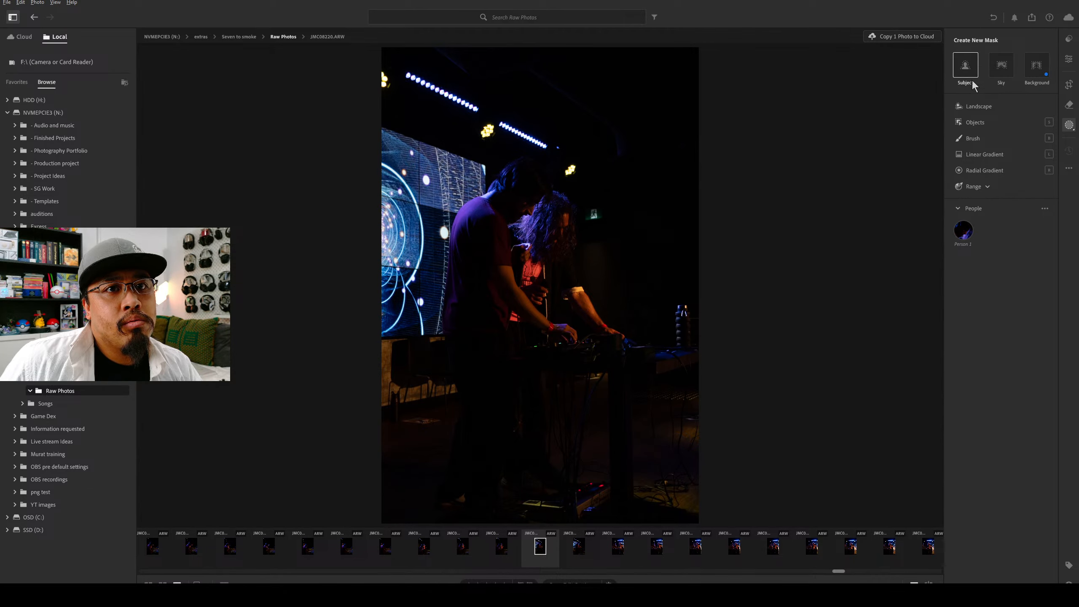
Create an Objects mask over the two performers and add the Subject selection to it.
{"action": "left_click", "coordinate": [978, 122]}
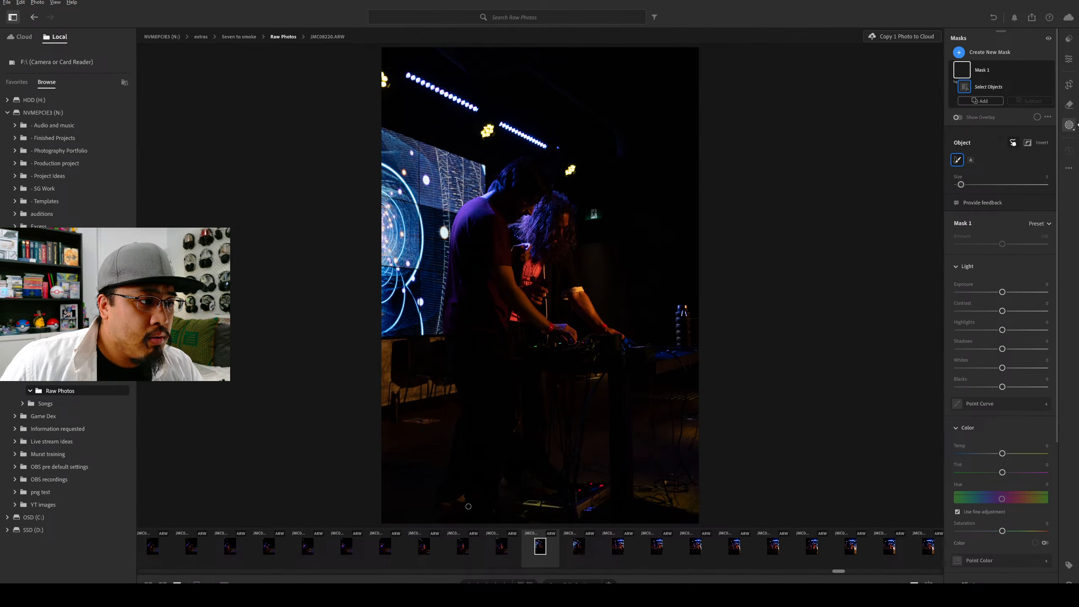
{"action": "mouse_move", "coordinate": [465, 503]}
{"action": "left_mouse_down"}
{"action": "mouse_move", "coordinate": [458, 408]}
{"action": "mouse_move", "coordinate": [437, 322]}
{"action": "mouse_move", "coordinate": [450, 208]}
{"action": "mouse_move", "coordinate": [493, 175]}
{"action": "mouse_move", "coordinate": [538, 163]}
{"action": "mouse_move", "coordinate": [586, 299]}
{"action": "mouse_move", "coordinate": [625, 338]}
{"action": "mouse_move", "coordinate": [586, 325]}
{"action": "mouse_move", "coordinate": [565, 295]}
{"action": "mouse_move", "coordinate": [558, 323]}
{"action": "mouse_move", "coordinate": [571, 344]}
{"action": "mouse_move", "coordinate": [541, 331]}
{"action": "mouse_move", "coordinate": [504, 371]}
{"action": "mouse_move", "coordinate": [546, 378]}
{"action": "mouse_move", "coordinate": [545, 448]}
{"action": "mouse_move", "coordinate": [563, 488]}
{"action": "mouse_move", "coordinate": [529, 494]}
{"action": "mouse_move", "coordinate": [507, 467]}
{"action": "mouse_move", "coordinate": [496, 482]}
{"action": "mouse_move", "coordinate": [525, 524]}
{"action": "mouse_move", "coordinate": [467, 504]}
{"action": "left_mouse_up"}
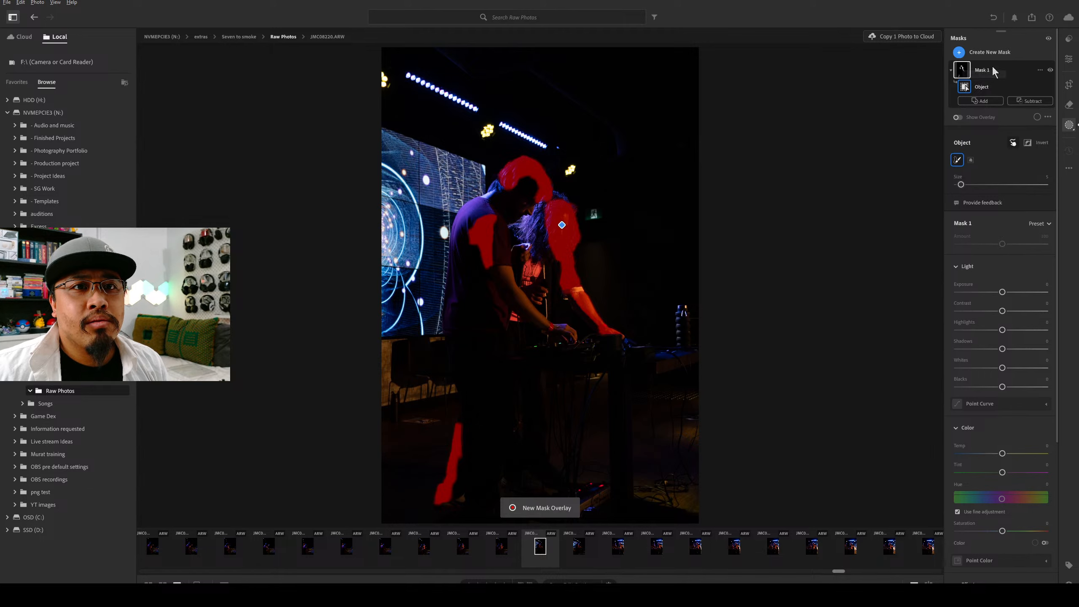
{"action": "left_click", "coordinate": [989, 103]}
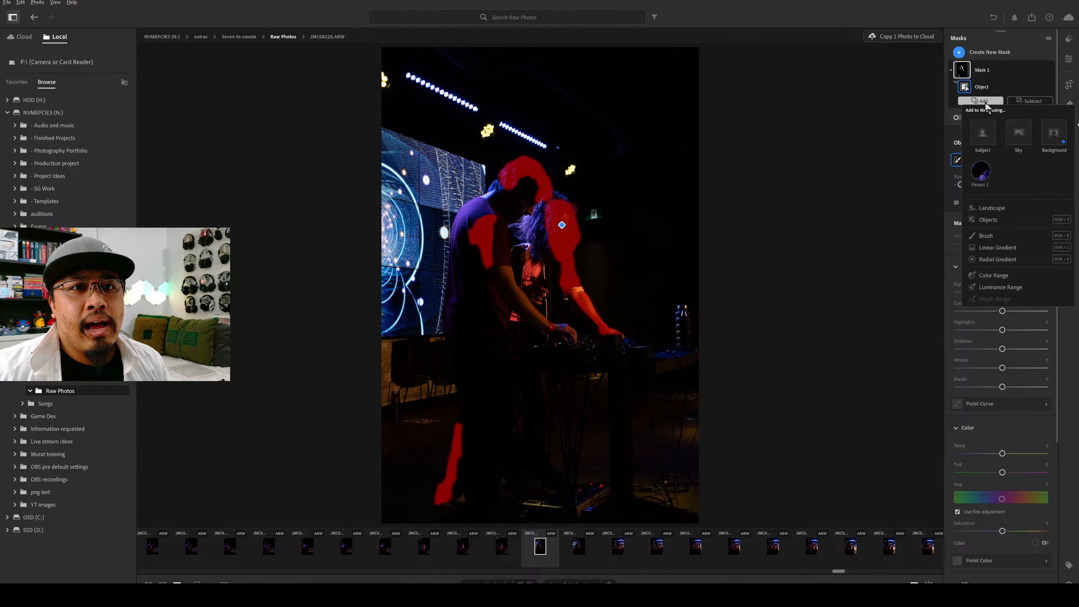
{"action": "left_click", "coordinate": [990, 132]}
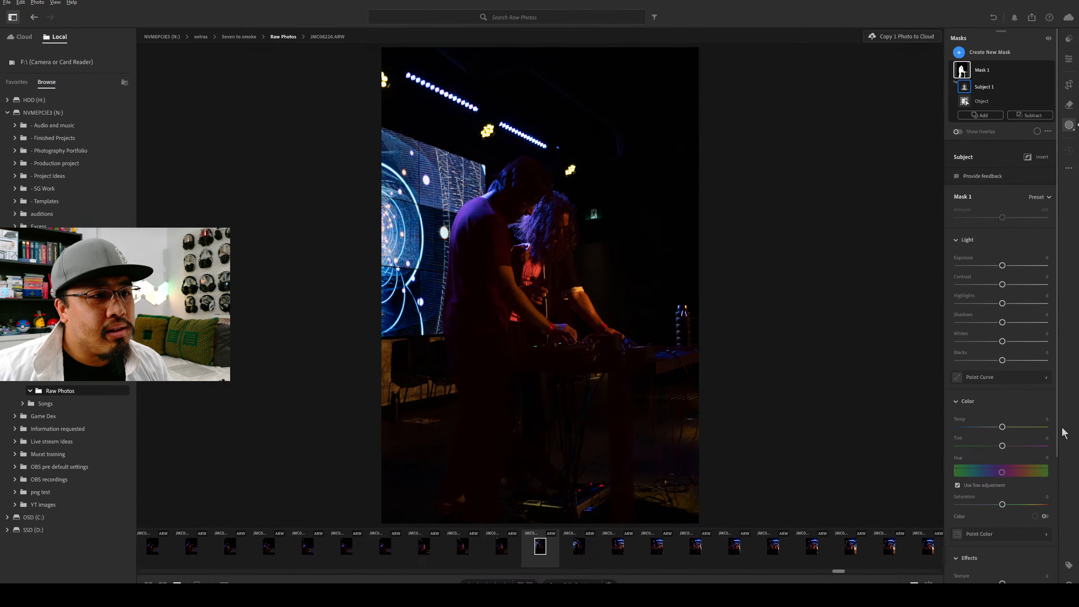
{"action": "mouse_move", "coordinate": [620, 402]}
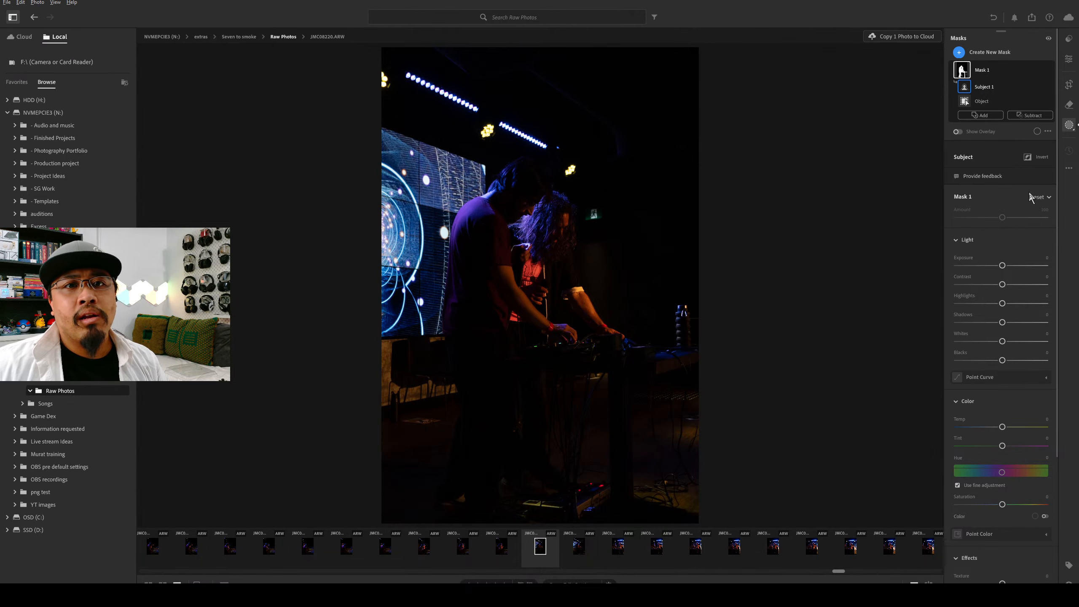
Raise the whole photo's Exposure to about +1.86.
{"action": "left_click", "coordinate": [1069, 60]}
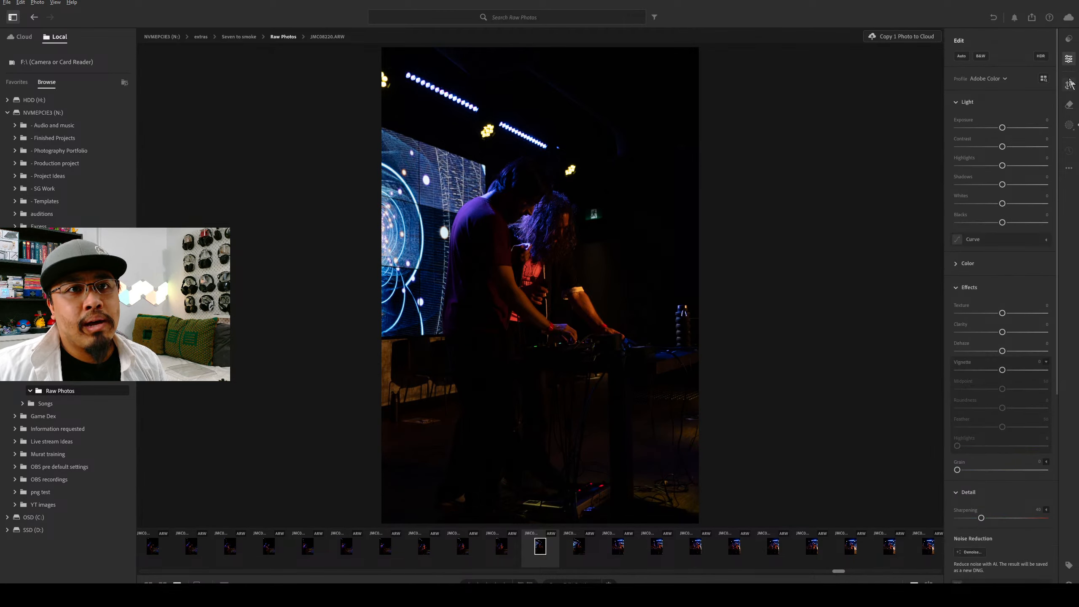
{"action": "left_click", "coordinate": [1070, 84]}
{"action": "left_click", "coordinate": [1069, 60]}
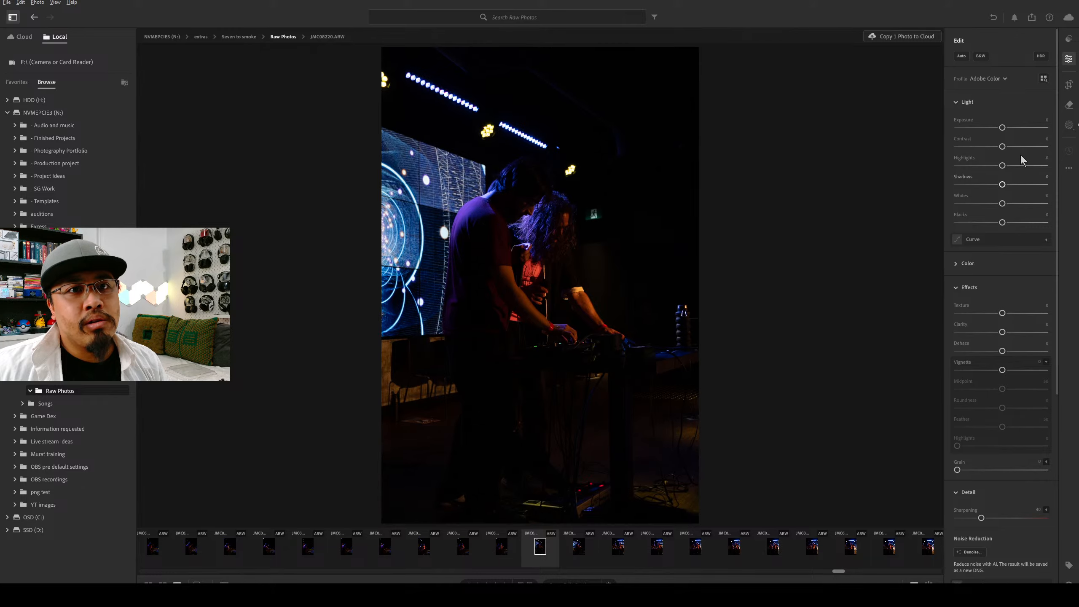
{"action": "mouse_move", "coordinate": [1003, 127]}
{"action": "left_mouse_down"}
{"action": "mouse_move", "coordinate": [1037, 128]}
{"action": "mouse_move", "coordinate": [1020, 133]}
{"action": "left_mouse_up"}
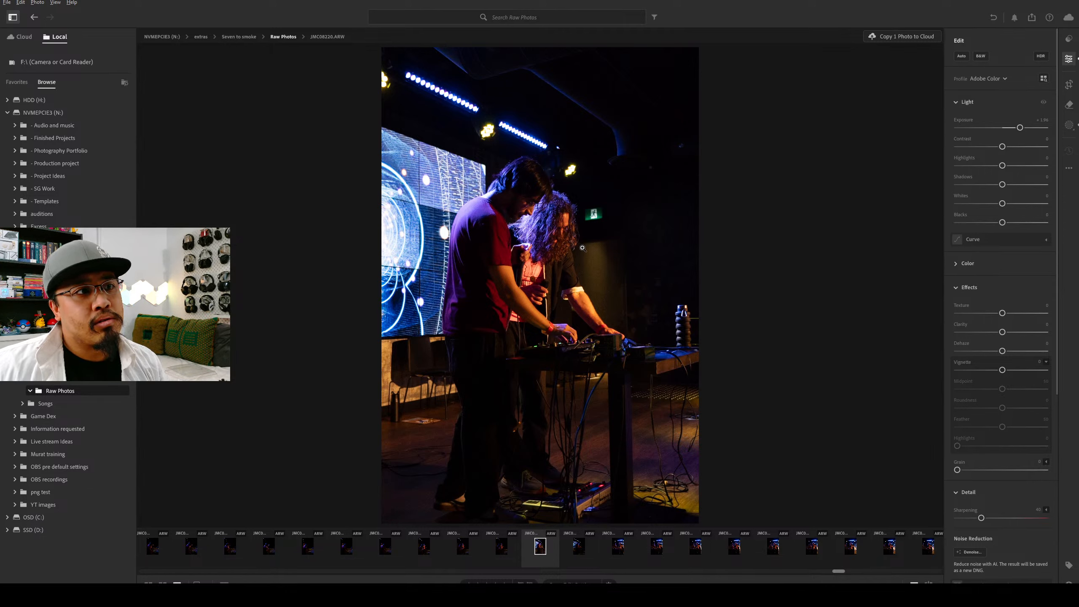
Crop the photo at the 2 x 3 aspect, trimming the upper and right edges to frame the performers more tightly.
{"action": "left_click", "coordinate": [1069, 85]}
{"action": "left_click_drag", "start_coordinate": [695, 50], "coordinate": [682, 73]}
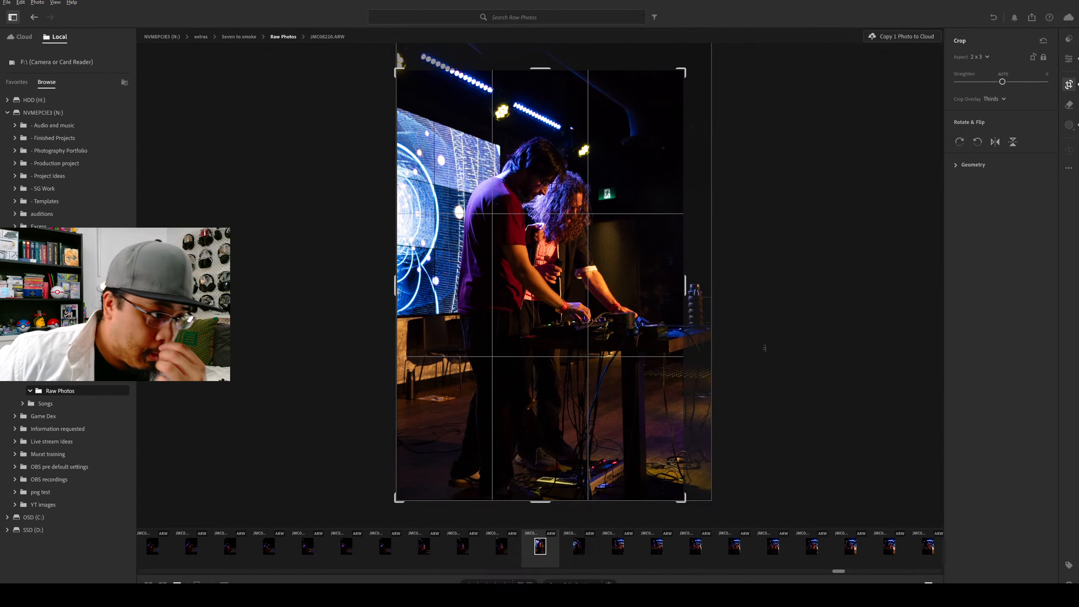
{"action": "left_click_drag", "start_coordinate": [670, 351], "coordinate": [671, 335]}
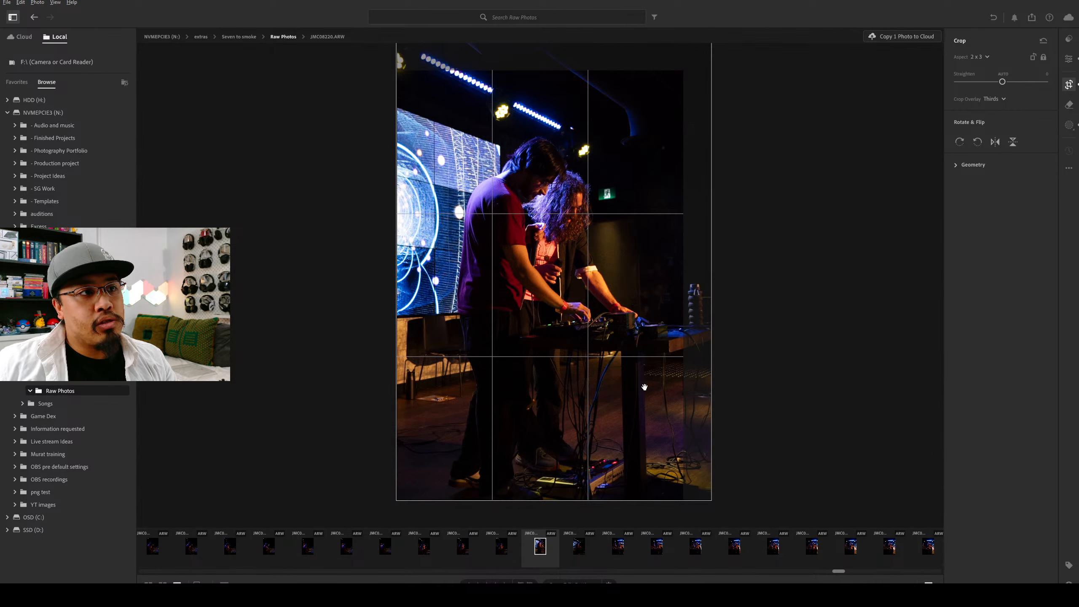
{"action": "left_click_drag", "start_coordinate": [645, 388], "coordinate": [676, 396]}
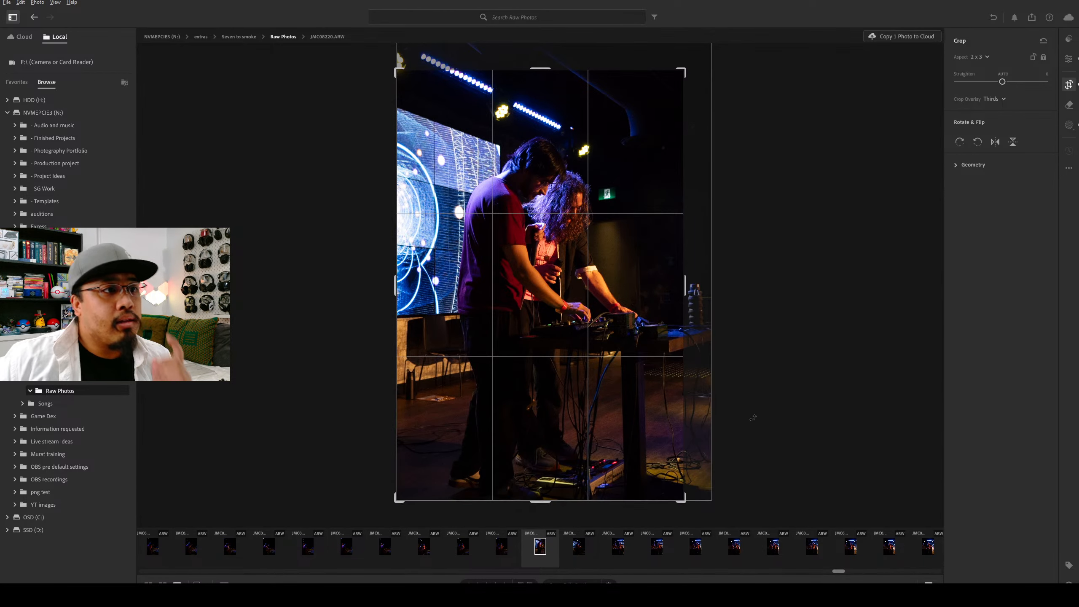
Set the performers mask's Exposure to about +0.96, Contrast to +25, Highlights to -25, Shadows to about +18 and Whites to about +15.
{"action": "left_click", "coordinate": [1070, 125]}
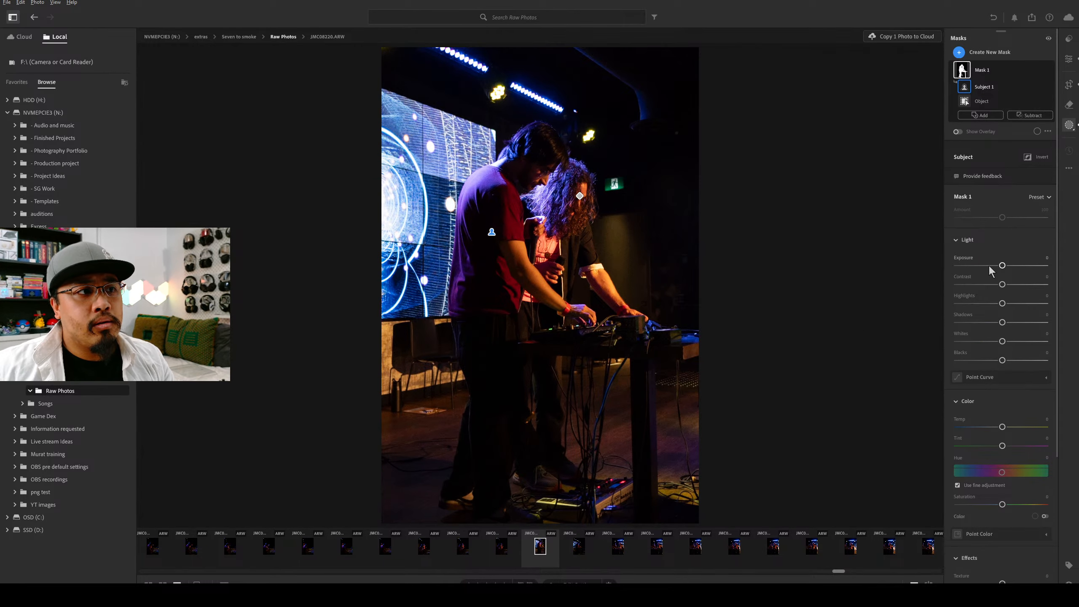
{"action": "left_click_drag", "start_coordinate": [1003, 265], "coordinate": [1012, 266]}
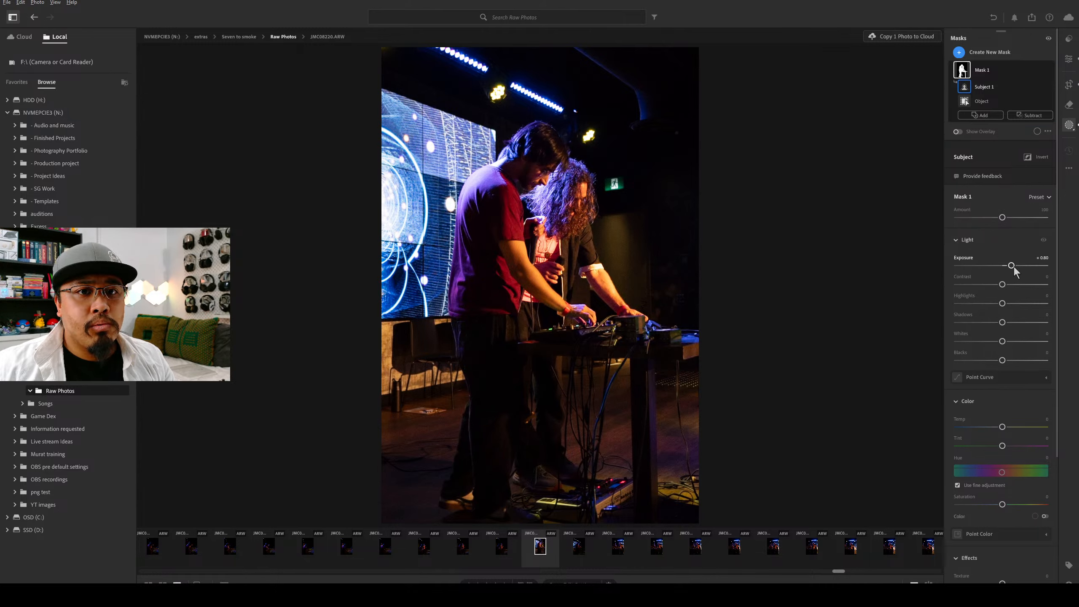
{"action": "left_click_drag", "start_coordinate": [1014, 267], "coordinate": [1014, 268]}
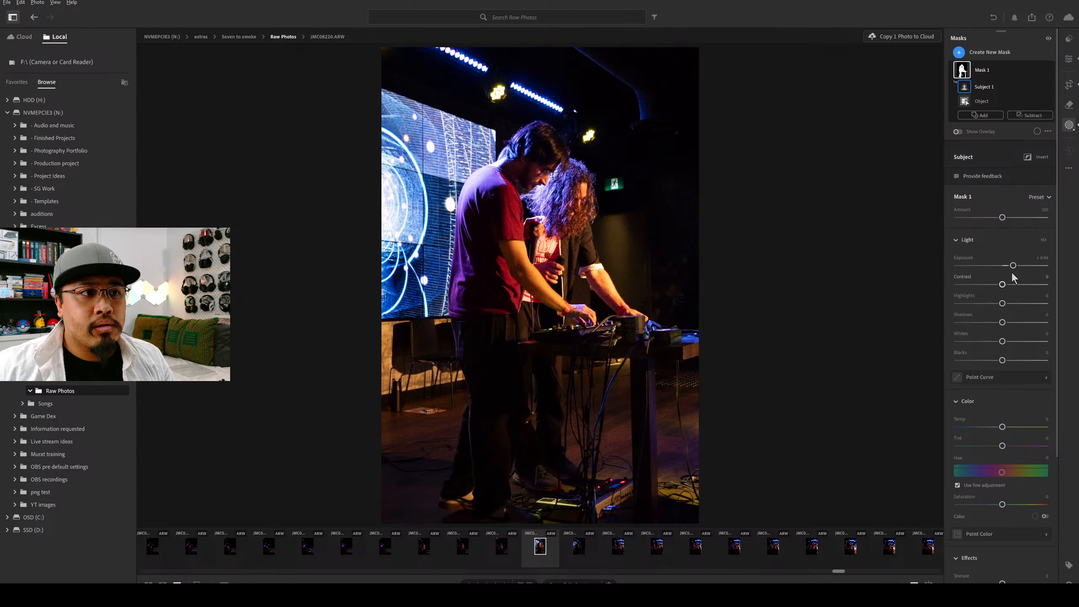
{"action": "left_click_drag", "start_coordinate": [1003, 285], "coordinate": [993, 304]}
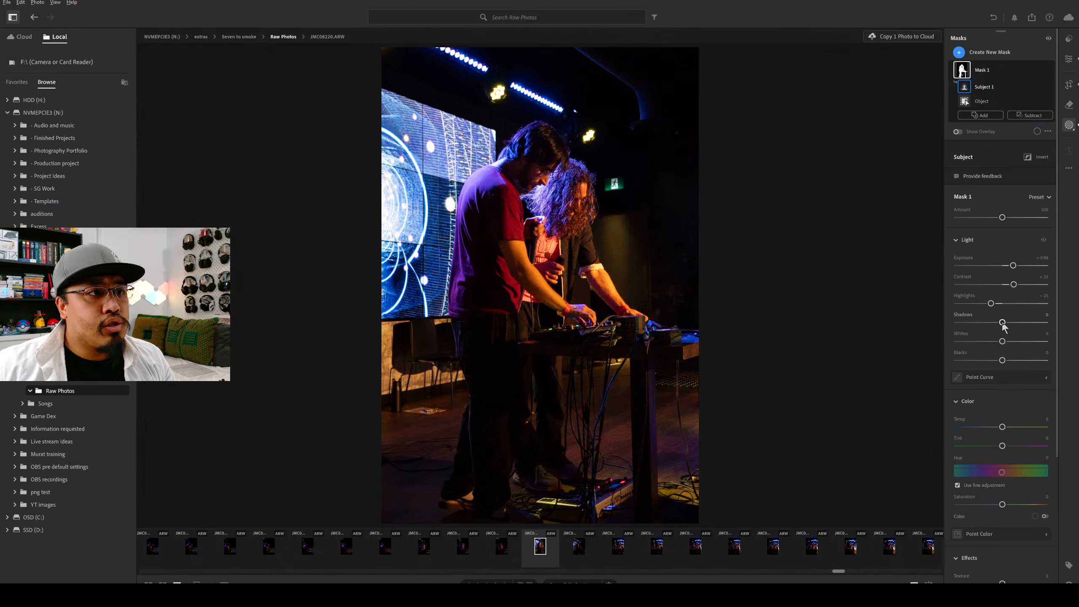
{"action": "left_click_drag", "start_coordinate": [1003, 323], "coordinate": [1010, 323]}
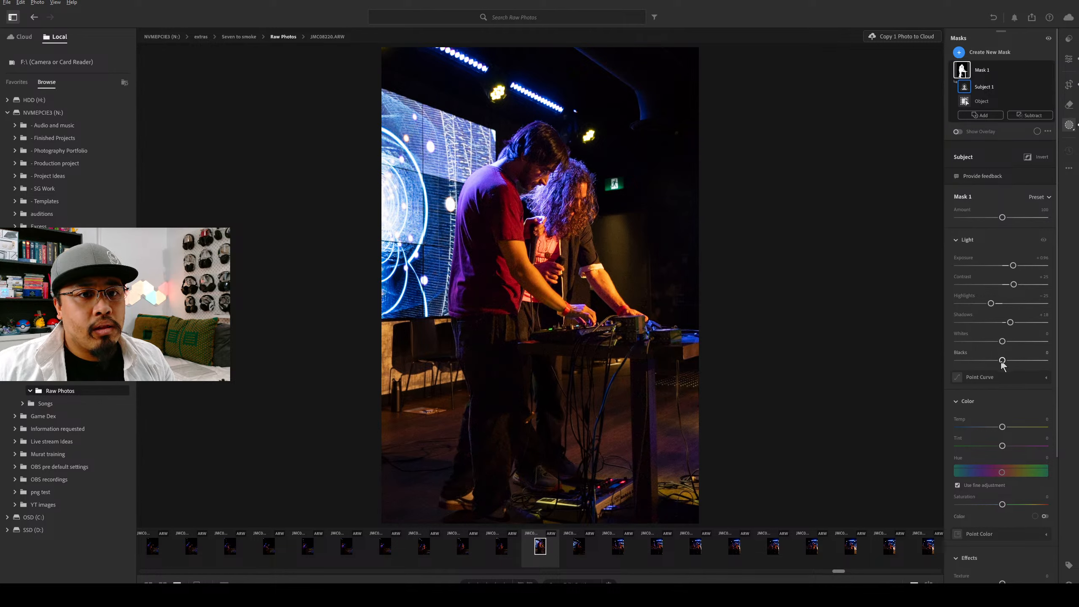
{"action": "mouse_move", "coordinate": [1003, 360]}
{"action": "left_mouse_down"}
{"action": "mouse_move", "coordinate": [991, 361]}
{"action": "mouse_move", "coordinate": [1004, 362]}
{"action": "left_mouse_up"}
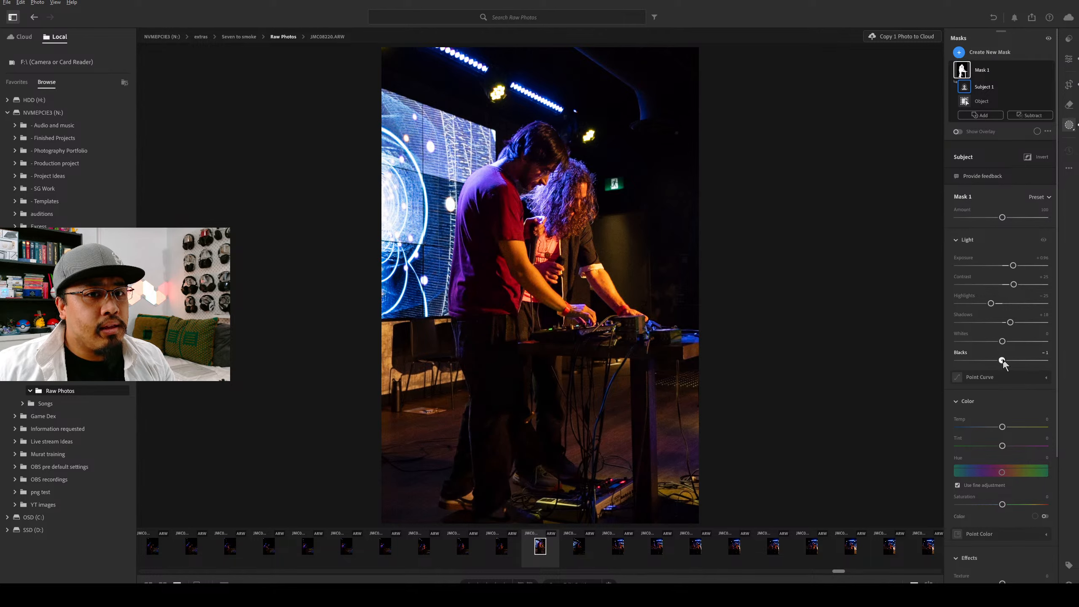
{"action": "mouse_move", "coordinate": [1003, 342]}
{"action": "left_mouse_down"}
{"action": "mouse_move", "coordinate": [988, 347]}
{"action": "mouse_move", "coordinate": [1010, 346]}
{"action": "left_mouse_up"}
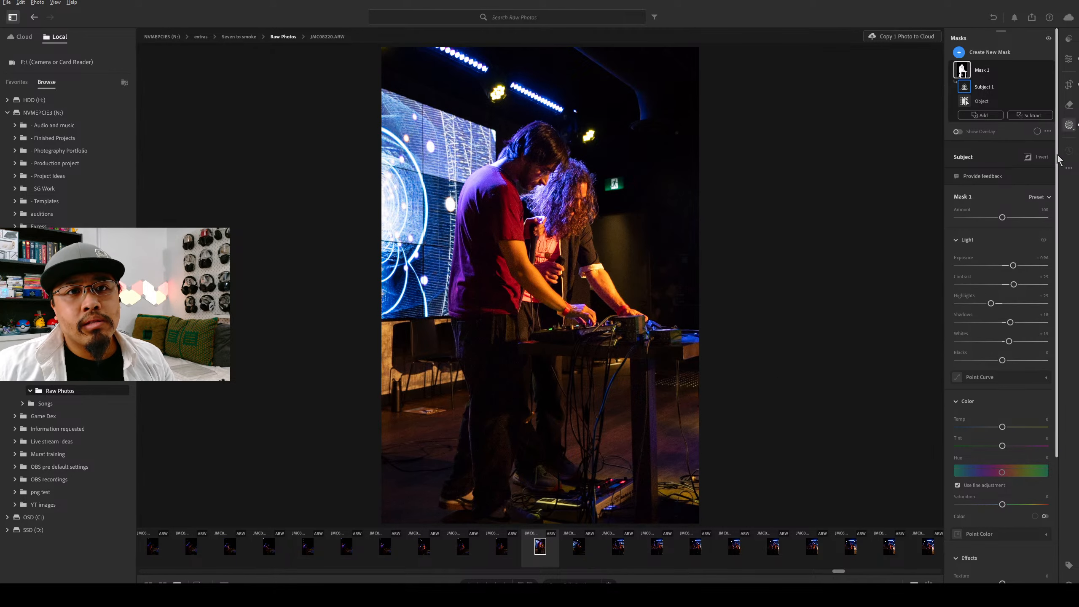
Duplicate and invert the performers mask, and lower the inverted background mask's Exposure to about -0.75.
{"action": "left_click", "coordinate": [1041, 70]}
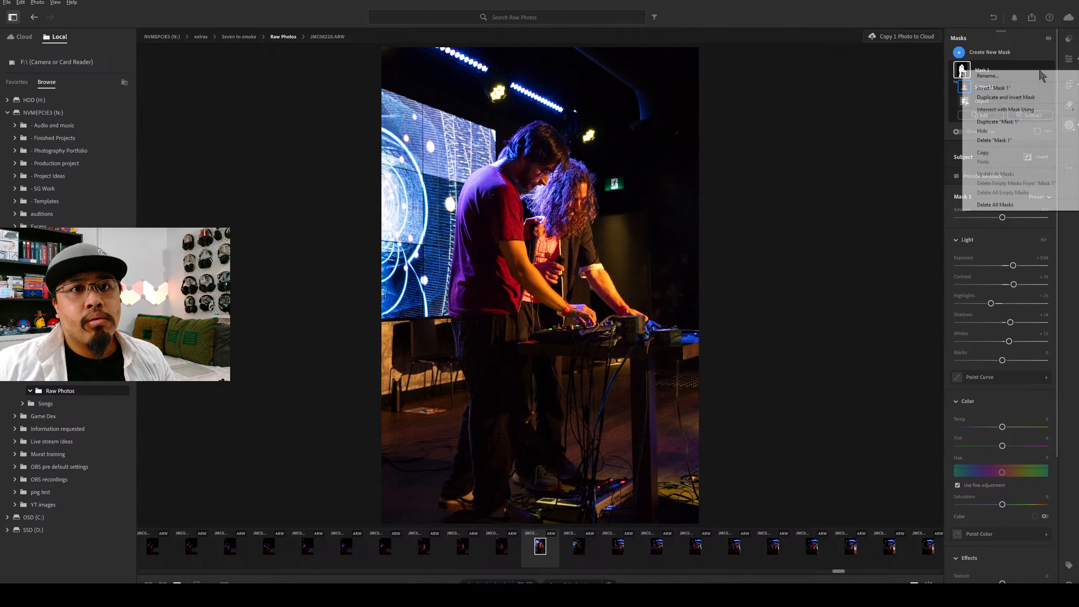
{"action": "left_click", "coordinate": [1027, 109]}
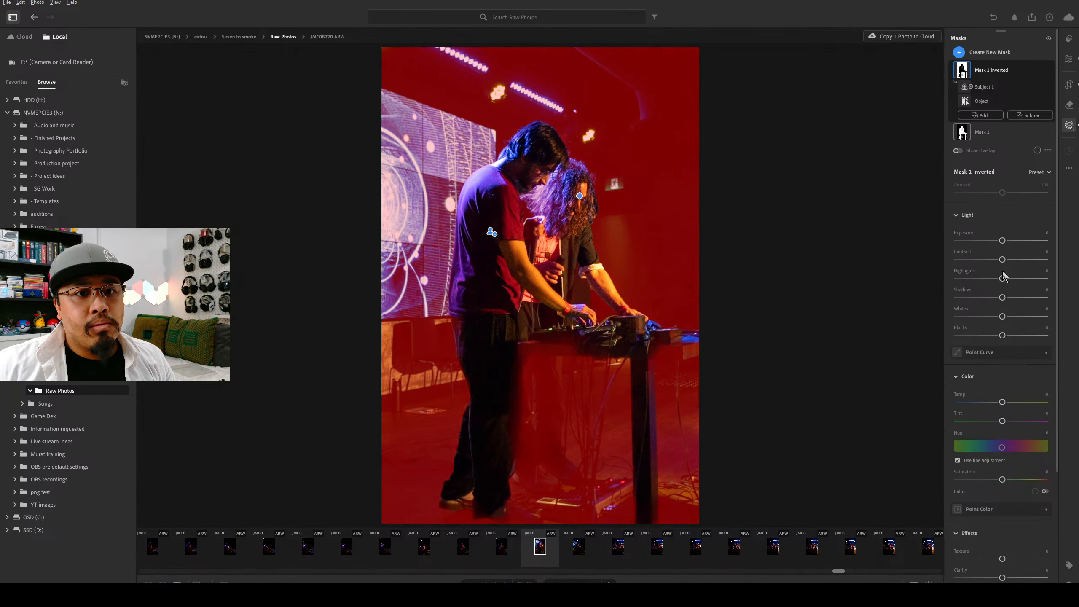
{"action": "left_click_drag", "start_coordinate": [1003, 241], "coordinate": [994, 241]}
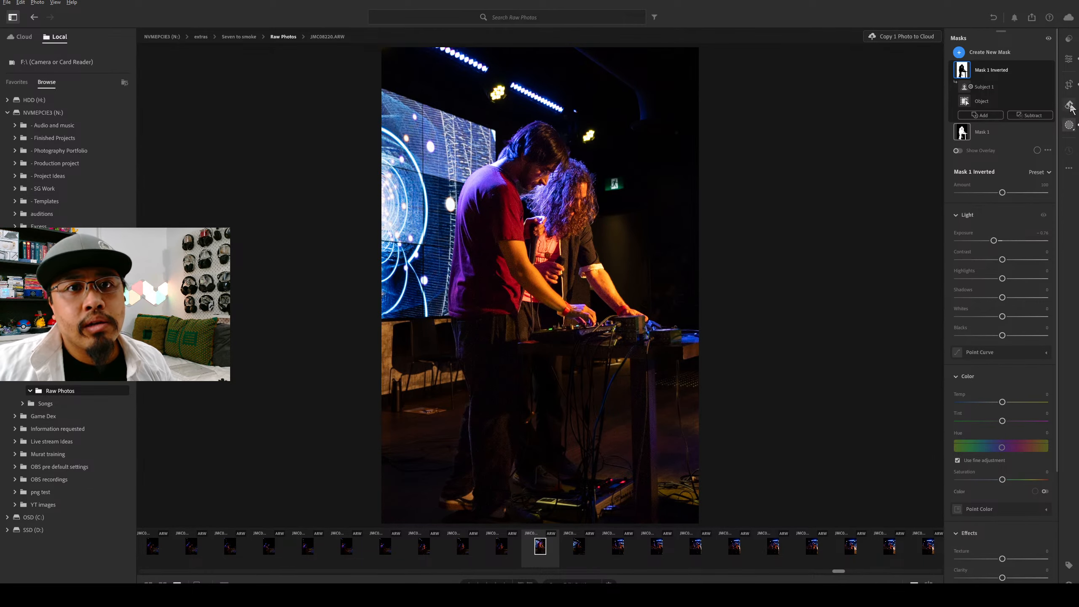
Create an Objects mask on the exit sign with Exposure about -1.32, Contrast +100 and Highlights about -49.
{"action": "left_click", "coordinate": [978, 53]}
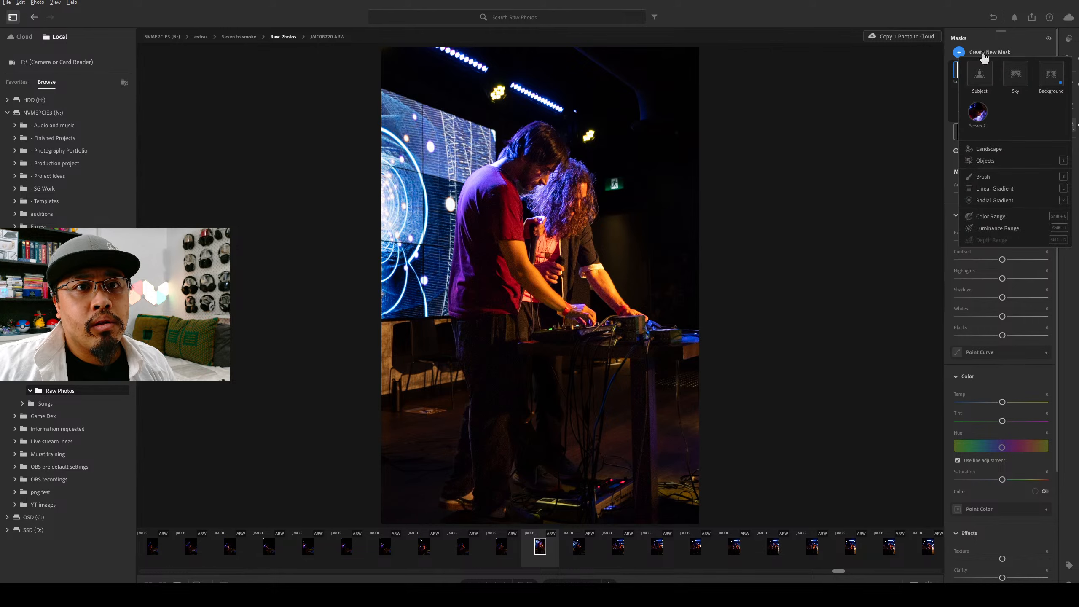
{"action": "left_click", "coordinate": [1000, 159]}
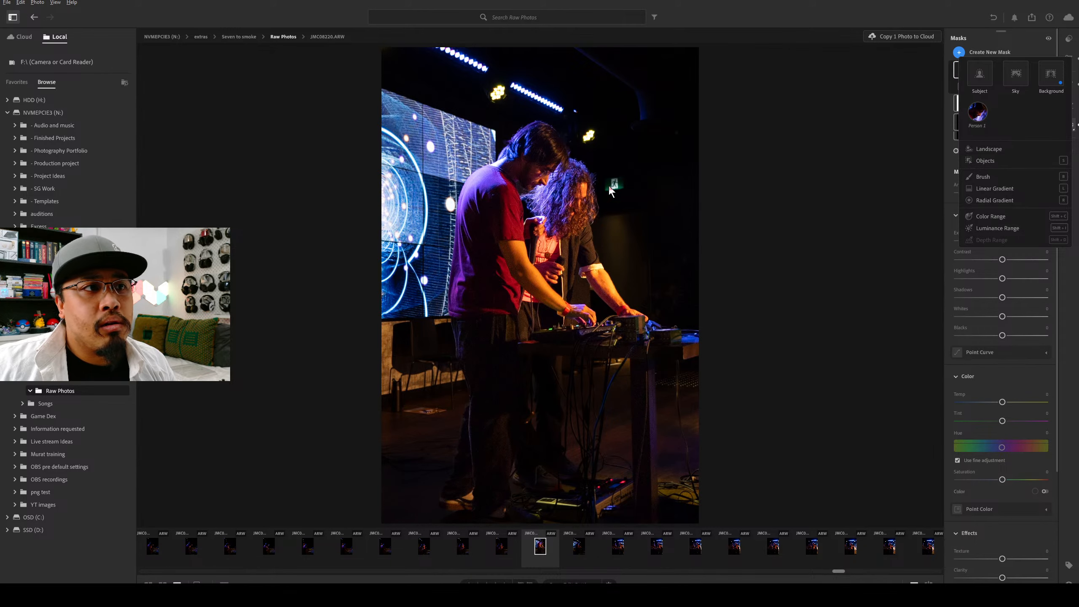
{"action": "left_click", "coordinate": [610, 184]}
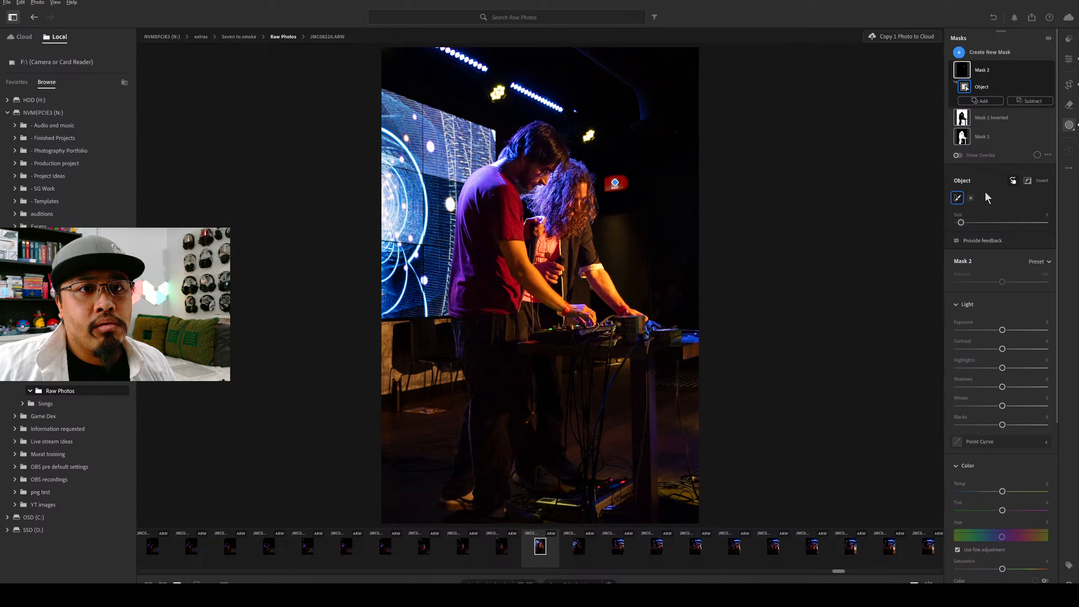
{"action": "left_click_drag", "start_coordinate": [1002, 331], "coordinate": [1048, 350]}
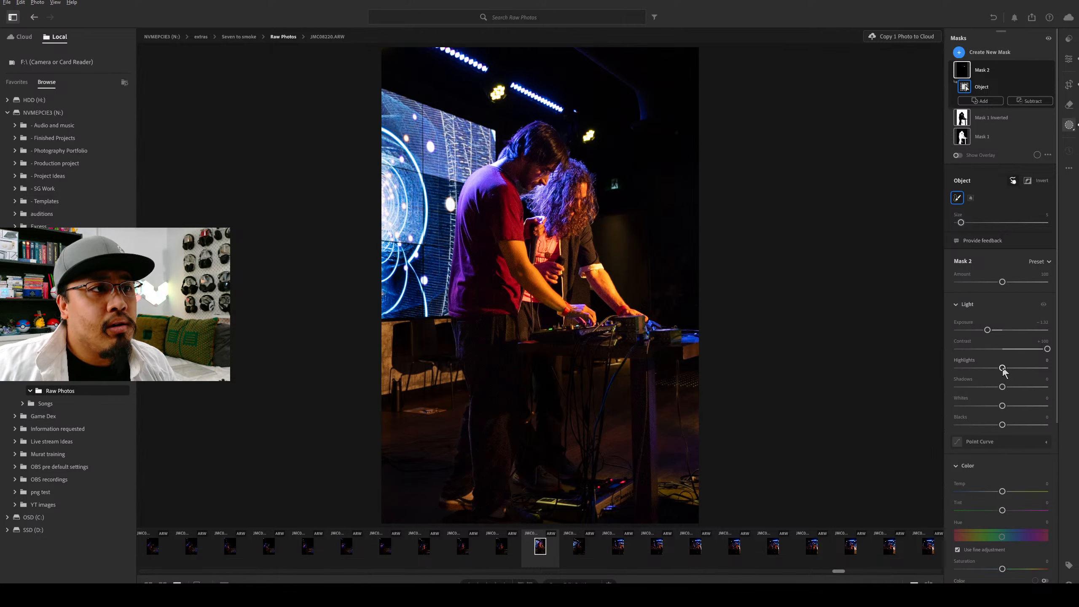
{"action": "left_click_drag", "start_coordinate": [1003, 368], "coordinate": [980, 369]}
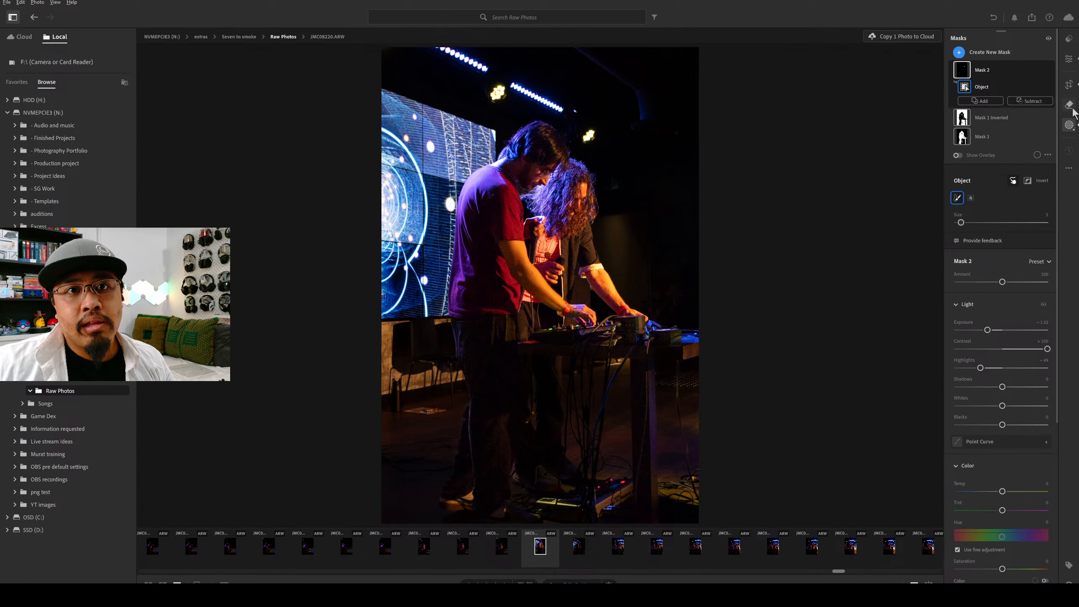
Create an Objects mask over the LED screen behind the performers with Exposure about -0.5, Contrast about +27 and Highlights about -23.
{"action": "left_click", "coordinate": [986, 53]}
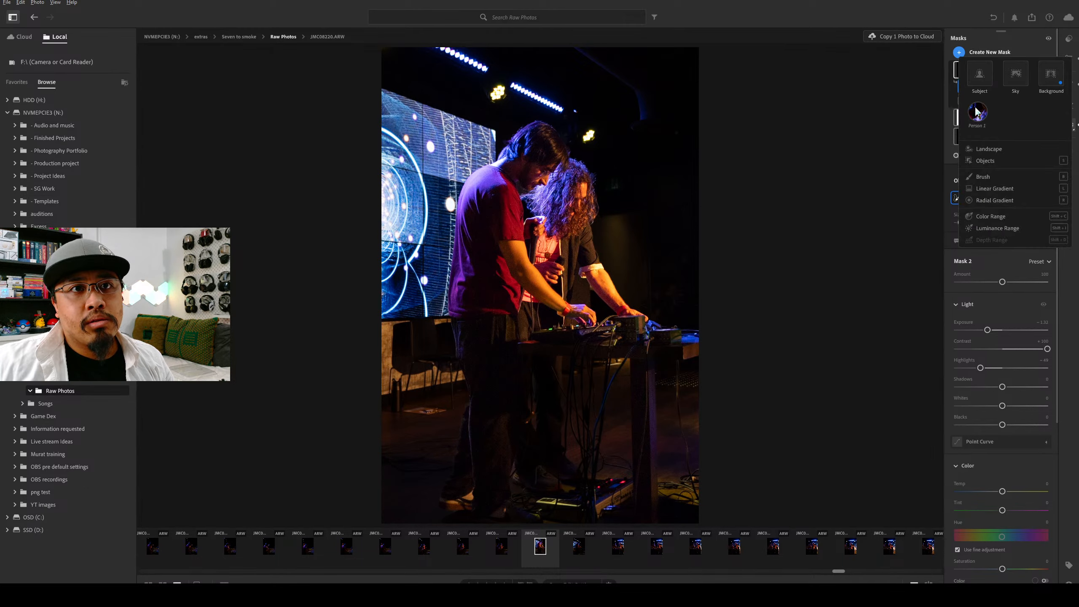
{"action": "left_click", "coordinate": [1001, 160]}
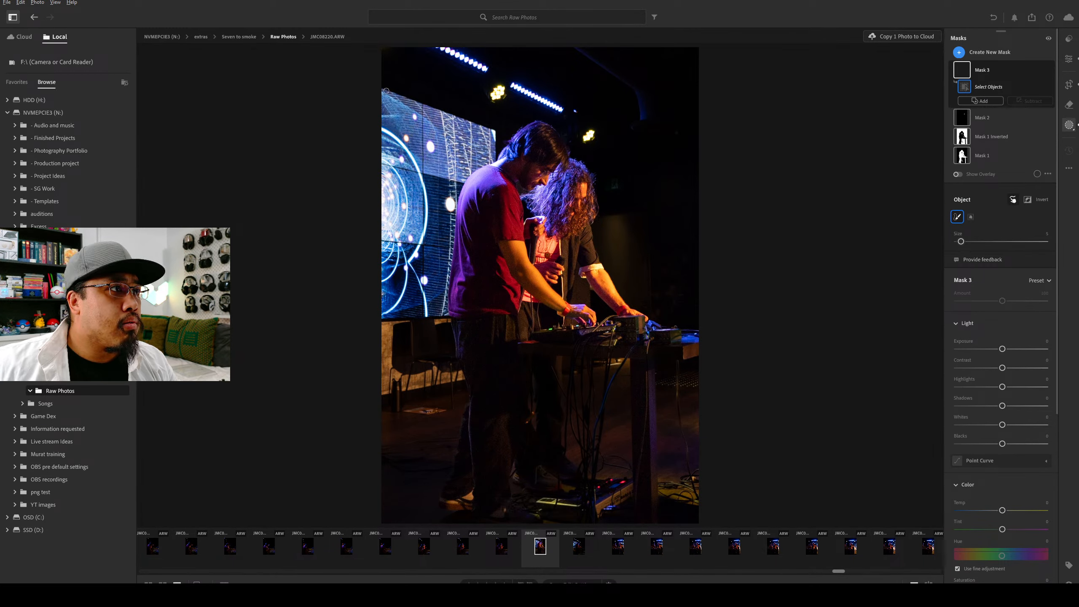
{"action": "mouse_move", "coordinate": [384, 91]}
{"action": "left_mouse_down"}
{"action": "mouse_move", "coordinate": [483, 124]}
{"action": "mouse_move", "coordinate": [490, 144]}
{"action": "mouse_move", "coordinate": [451, 200]}
{"action": "mouse_move", "coordinate": [440, 316]}
{"action": "mouse_move", "coordinate": [391, 320]}
{"action": "mouse_move", "coordinate": [394, 118]}
{"action": "mouse_move", "coordinate": [384, 320]}
{"action": "mouse_move", "coordinate": [389, 113]}
{"action": "mouse_move", "coordinate": [417, 109]}
{"action": "mouse_move", "coordinate": [409, 140]}
{"action": "mouse_move", "coordinate": [444, 157]}
{"action": "mouse_move", "coordinate": [465, 145]}
{"action": "mouse_move", "coordinate": [415, 204]}
{"action": "mouse_move", "coordinate": [402, 251]}
{"action": "mouse_move", "coordinate": [435, 282]}
{"action": "mouse_move", "coordinate": [407, 316]}
{"action": "mouse_move", "coordinate": [397, 304]}
{"action": "mouse_move", "coordinate": [401, 187]}
{"action": "mouse_move", "coordinate": [435, 215]}
{"action": "mouse_move", "coordinate": [425, 242]}
{"action": "left_mouse_up"}
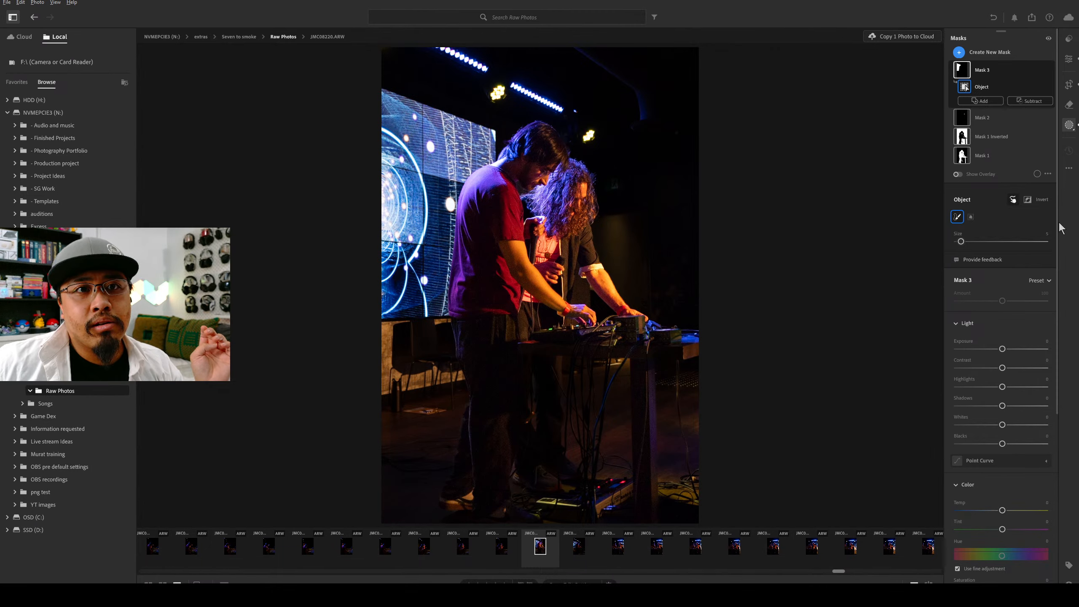
{"action": "left_click_drag", "start_coordinate": [1003, 387], "coordinate": [1015, 368]}
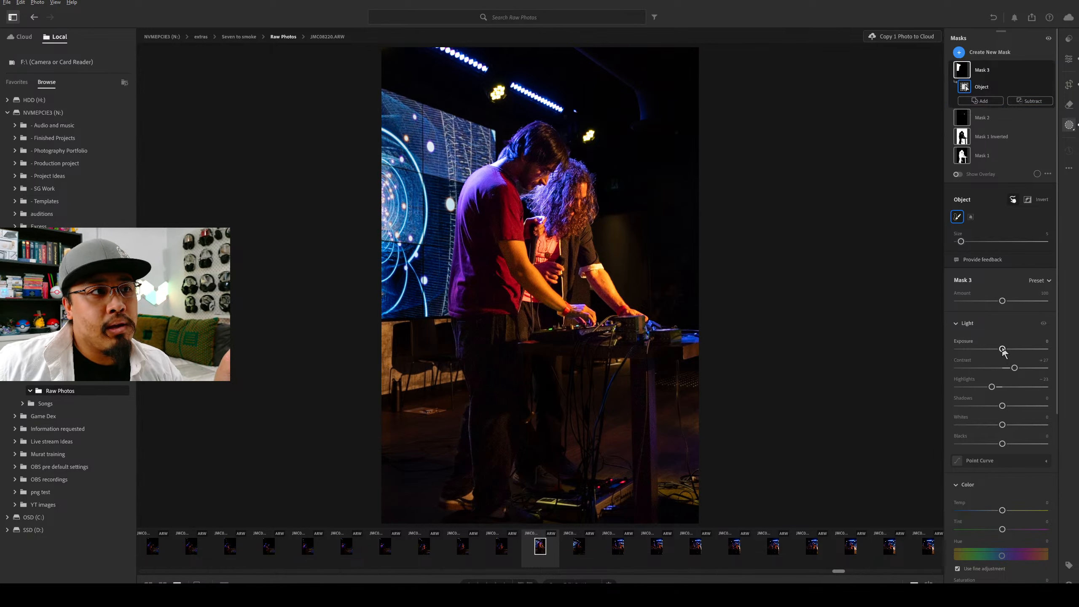
{"action": "left_click_drag", "start_coordinate": [1002, 349], "coordinate": [996, 349]}
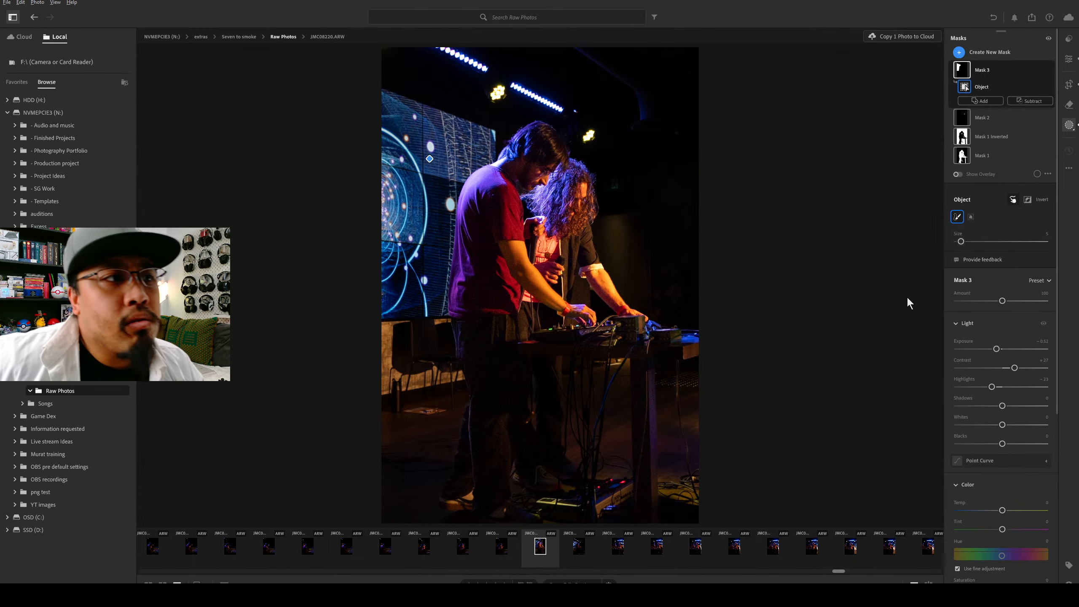
Set the performers mask's Highlights to about -20 and Saturation to about +25.
{"action": "left_click", "coordinate": [1011, 155]}
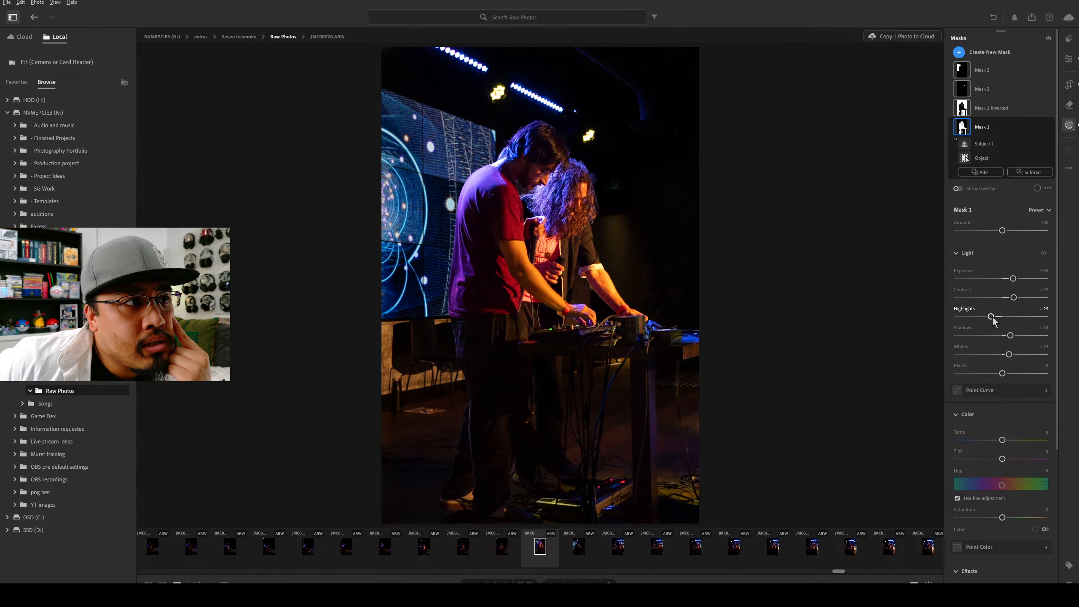
{"action": "left_click_drag", "start_coordinate": [993, 317], "coordinate": [994, 317]}
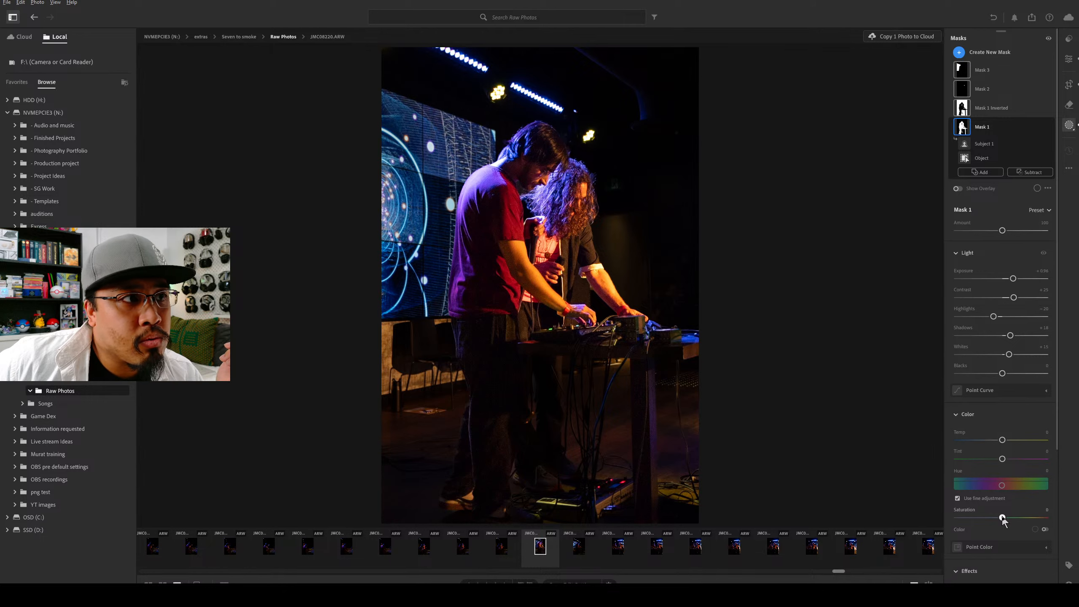
{"action": "left_click_drag", "start_coordinate": [1003, 517], "coordinate": [1014, 519]}
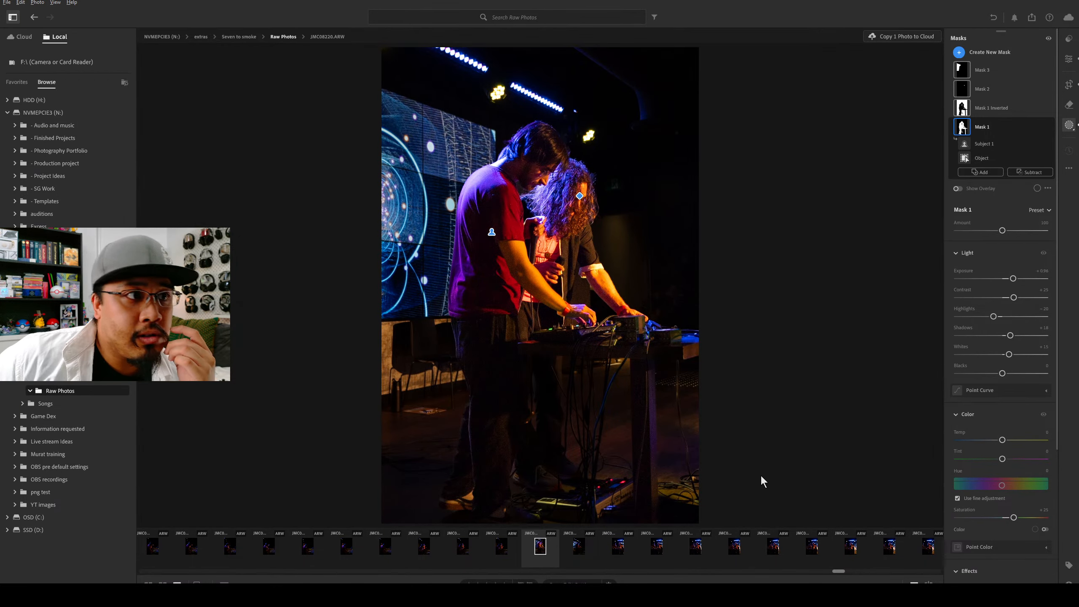
{"action": "scroll", "coordinate": [980, 447], "scroll_direction": "down", "scroll_amount": 5}
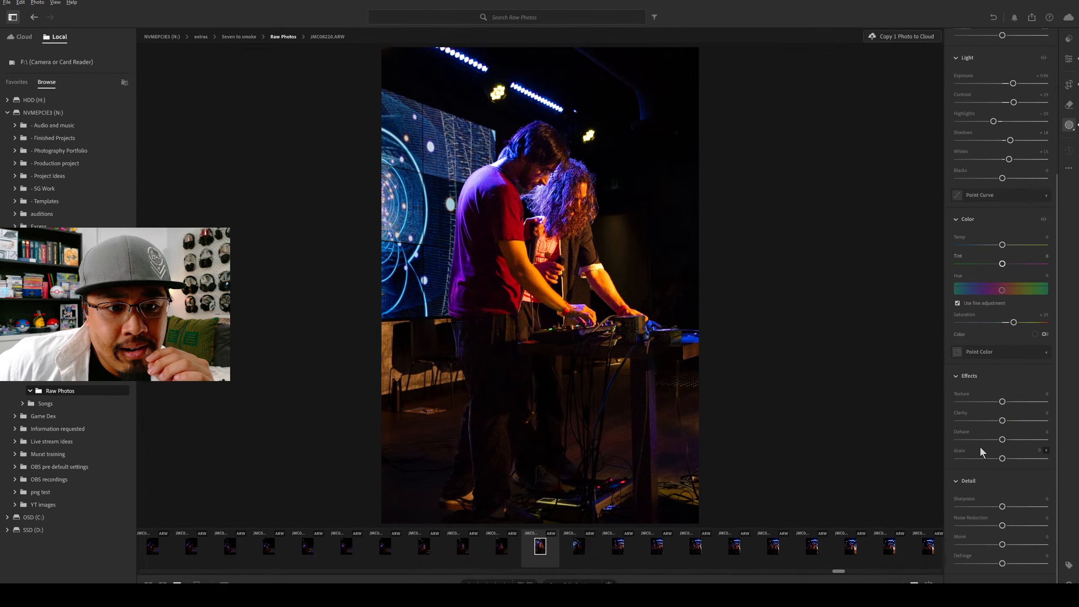
Set the performers mask's Noise Reduction to about +20 and fine-tune its Exposure.
{"action": "left_click_drag", "start_coordinate": [1003, 525], "coordinate": [1014, 533]}
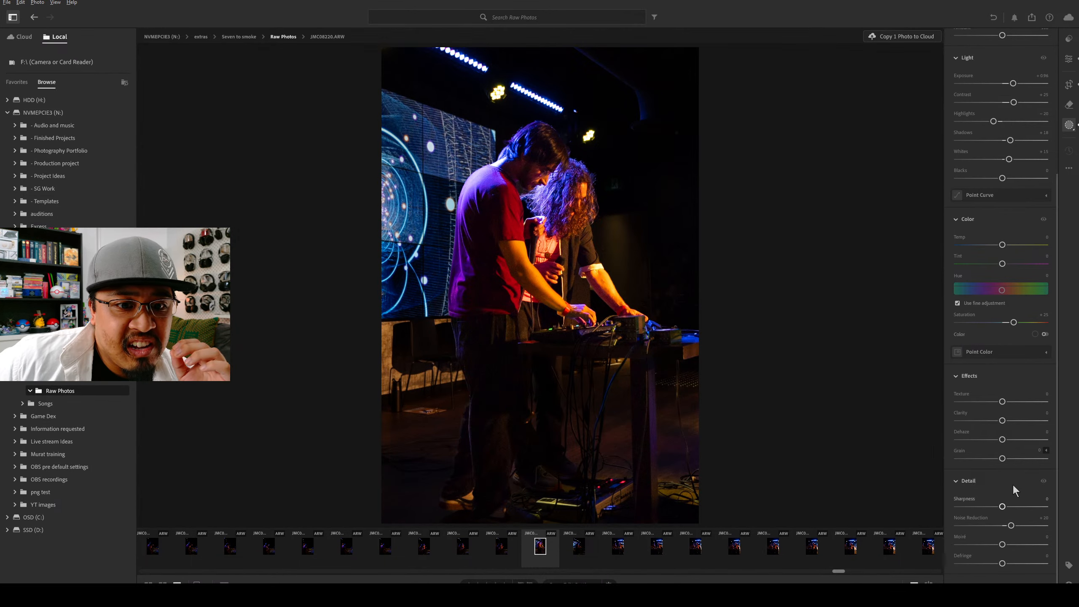
{"action": "scroll", "coordinate": [1015, 438], "scroll_direction": "up", "scroll_amount": 4}
{"action": "scroll", "coordinate": [1003, 438], "scroll_direction": "down", "scroll_amount": 4}
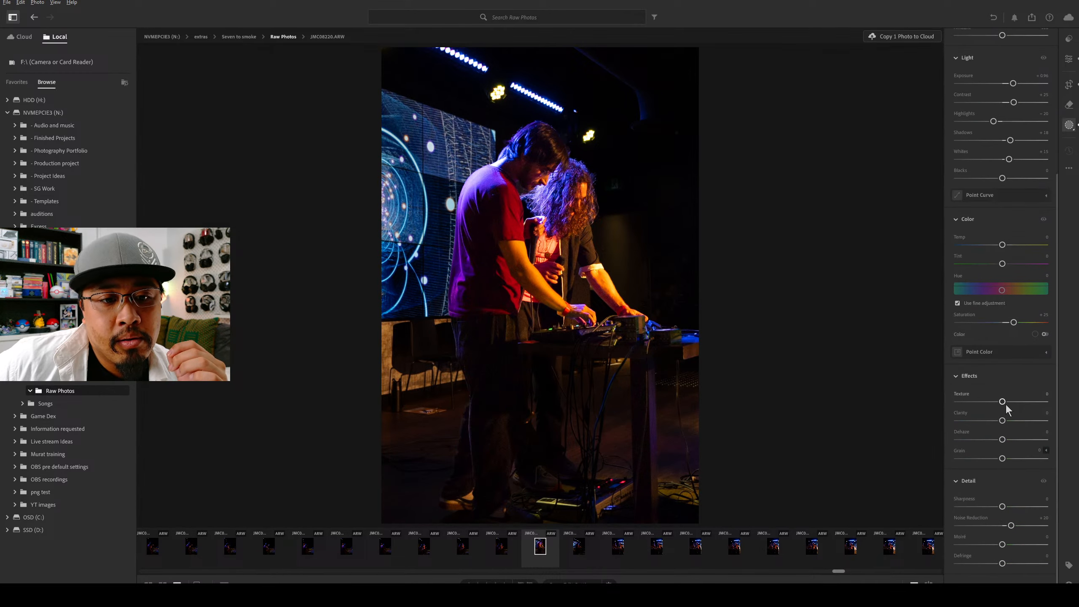
{"action": "scroll", "coordinate": [1002, 469], "scroll_direction": "up", "scroll_amount": 4}
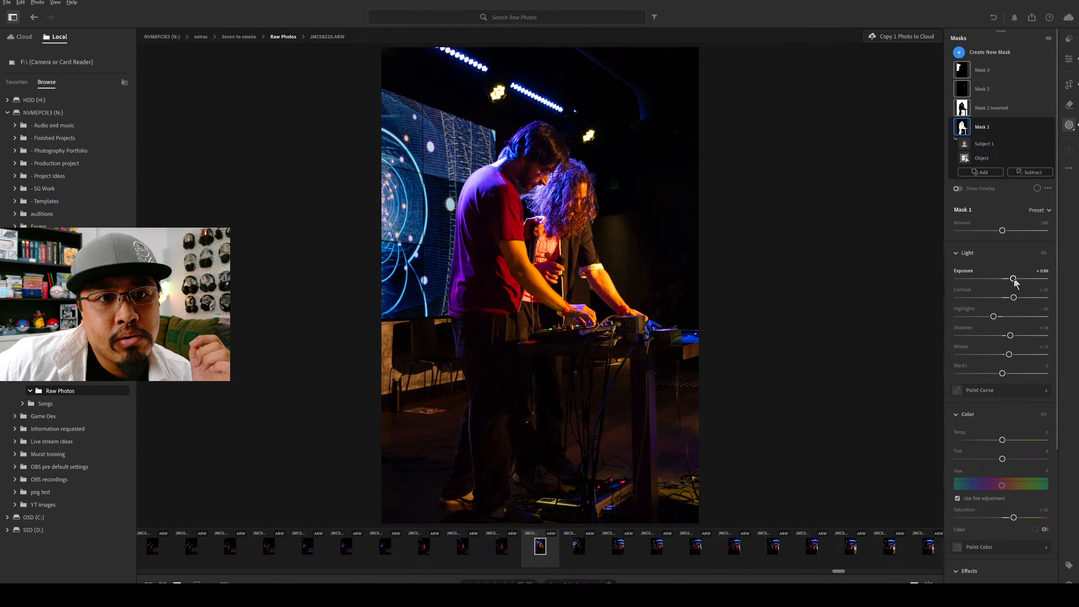
{"action": "left_click_drag", "start_coordinate": [1014, 280], "coordinate": [1016, 279]}
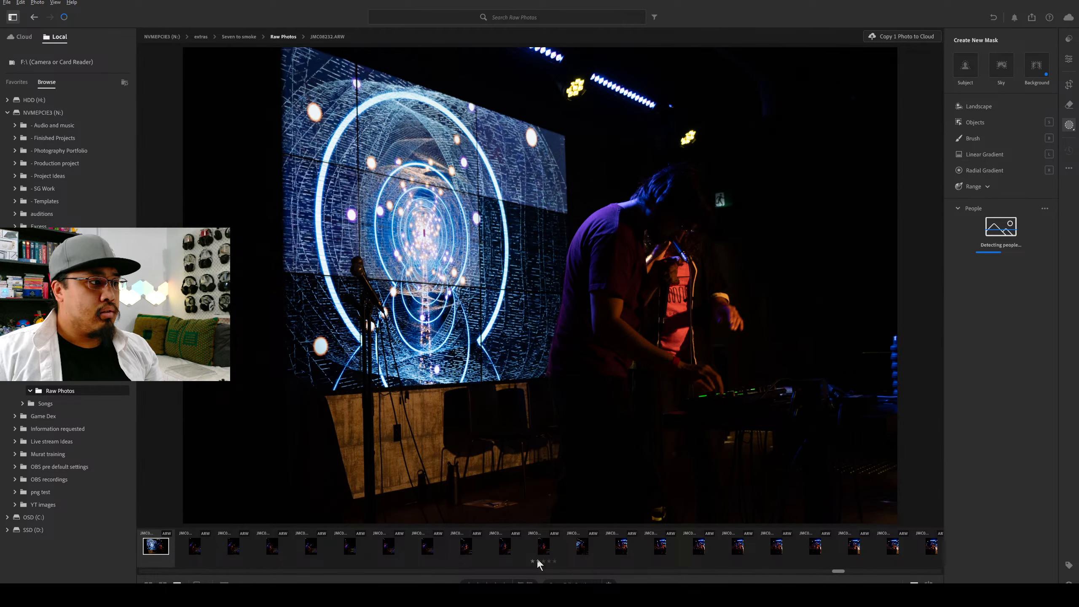
Browse through the other concert photos and open the portrait shot of the standing vocalist with a laptop in the foreground.
{"action": "key", "text": "Right"}
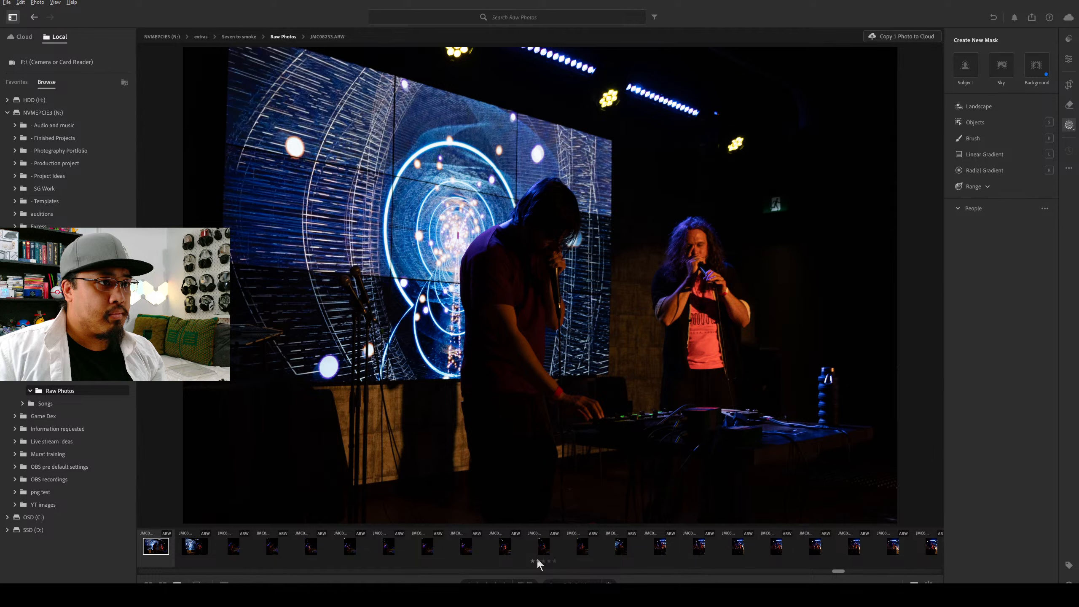
{"action": "key", "text": "Right"}
{"action": "key", "text": "Right"}
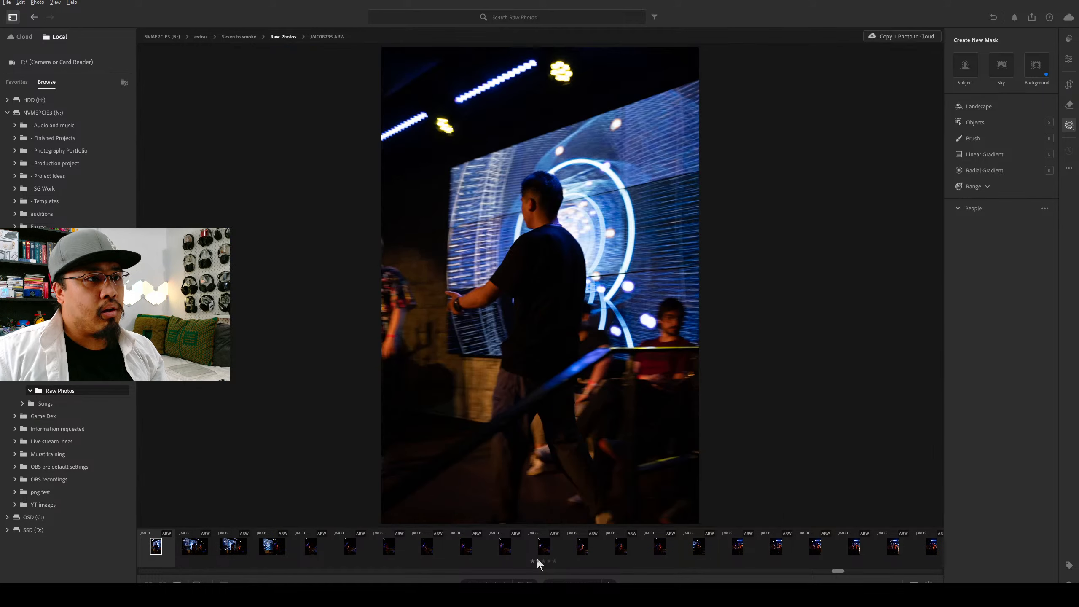
{"action": "key", "text": "Right"}
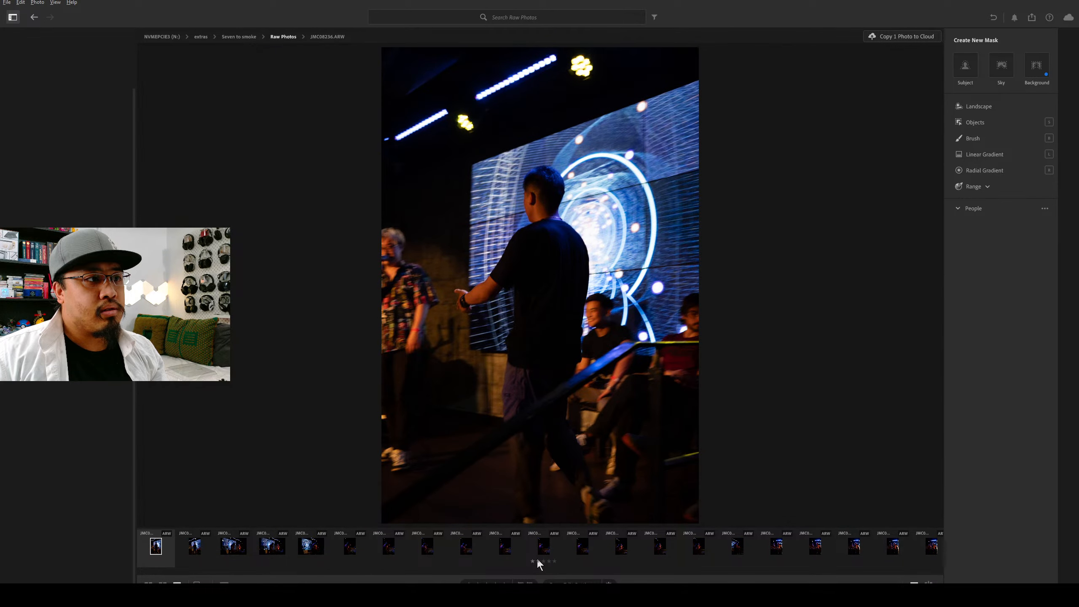
{"action": "key", "text": "Right"}
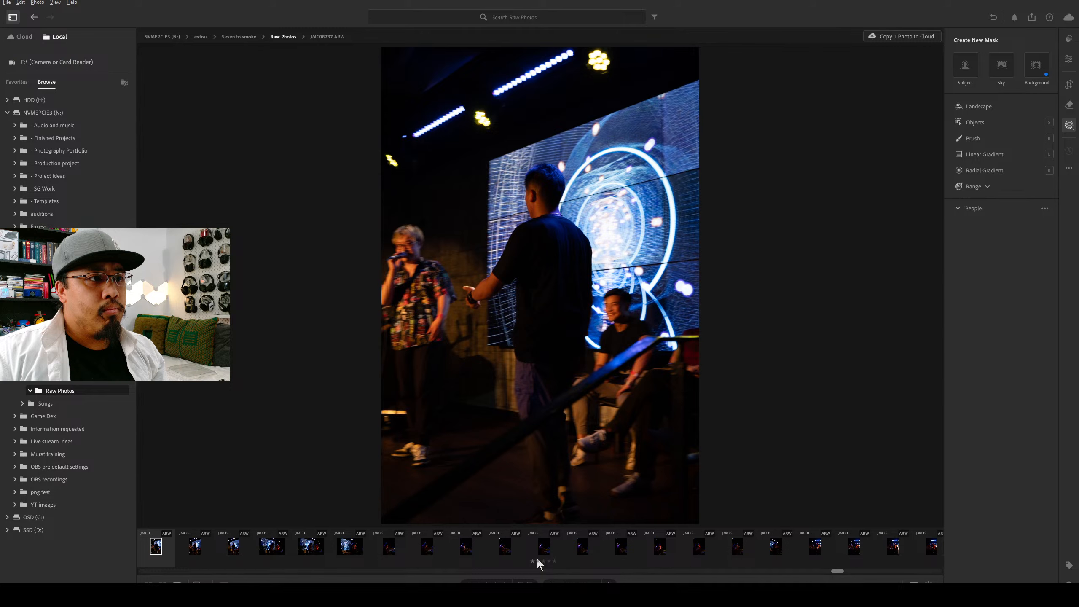
{"action": "key", "text": "Right"}
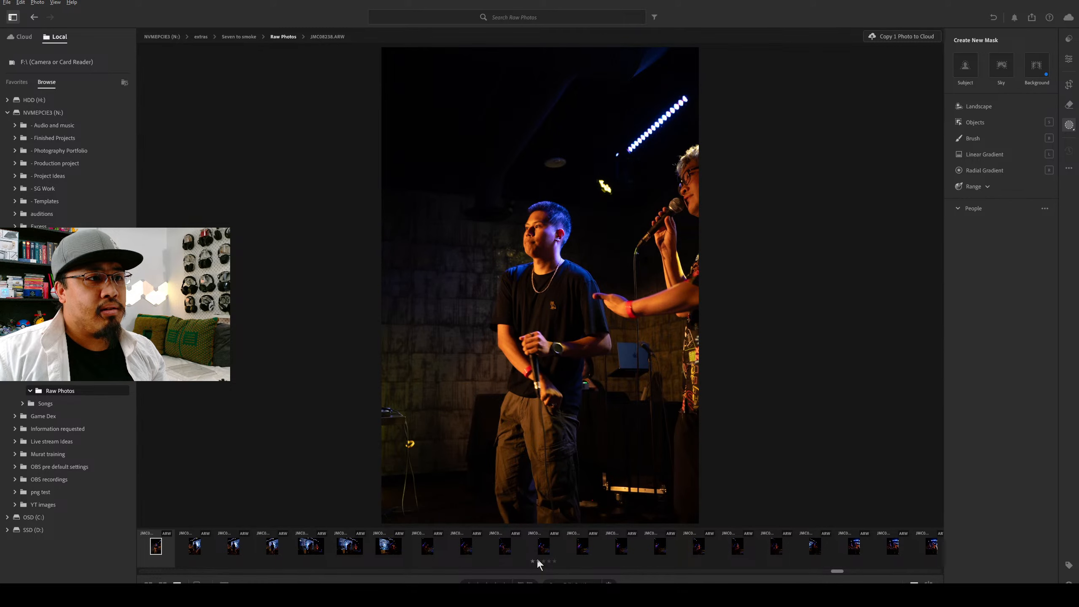
{"action": "key", "text": "Right"}
{"action": "key", "text": "Right"}
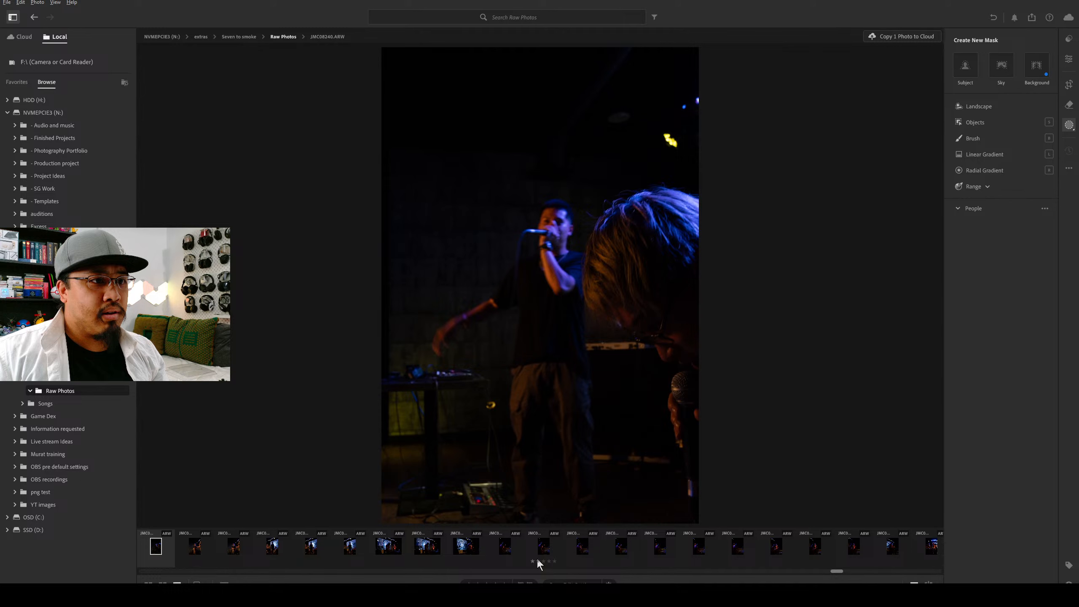
{"action": "key", "text": "Right"}
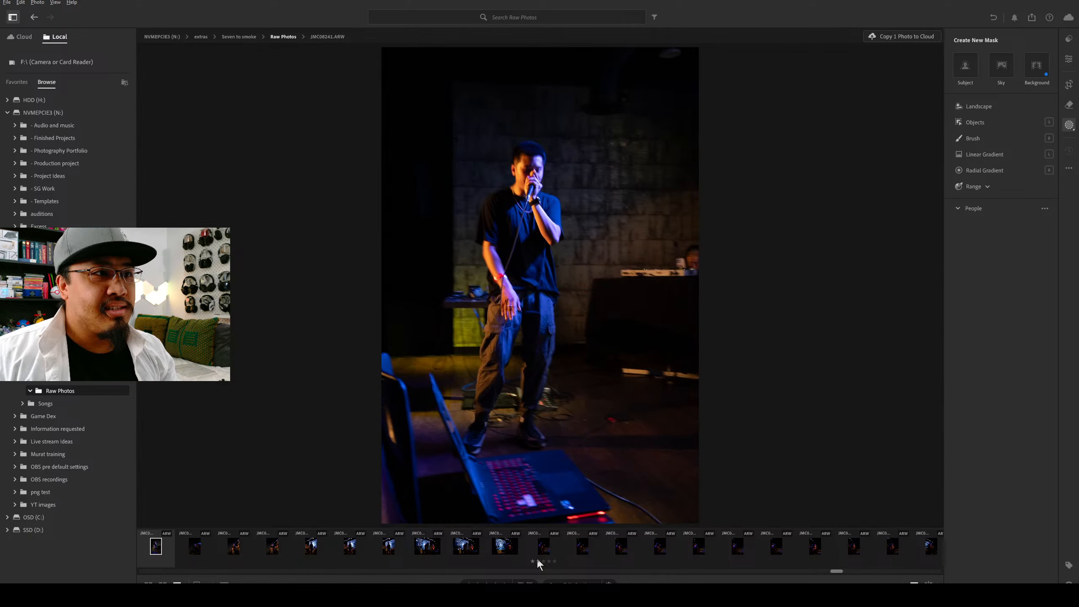
{"action": "key", "text": "Right"}
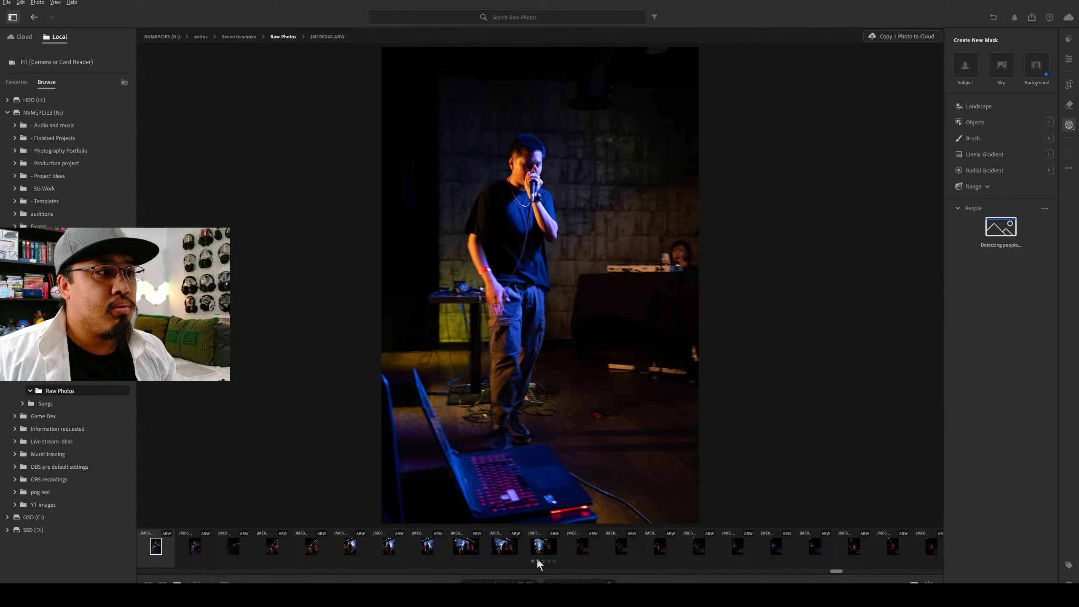
{"action": "left_click", "coordinate": [538, 561]}
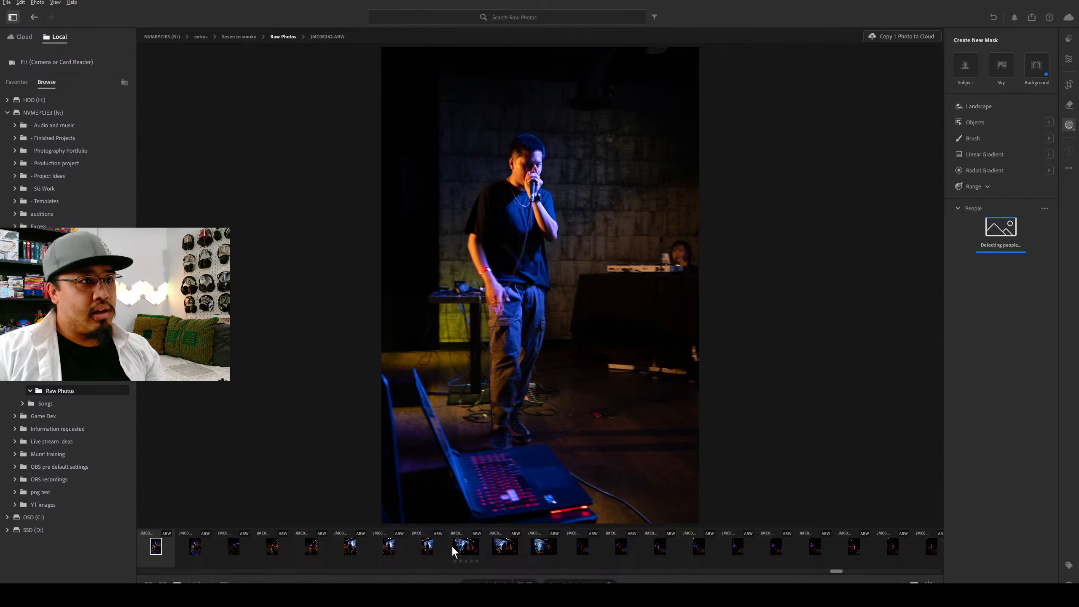
{"action": "key", "text": "Left"}
{"action": "key", "text": "Right"}
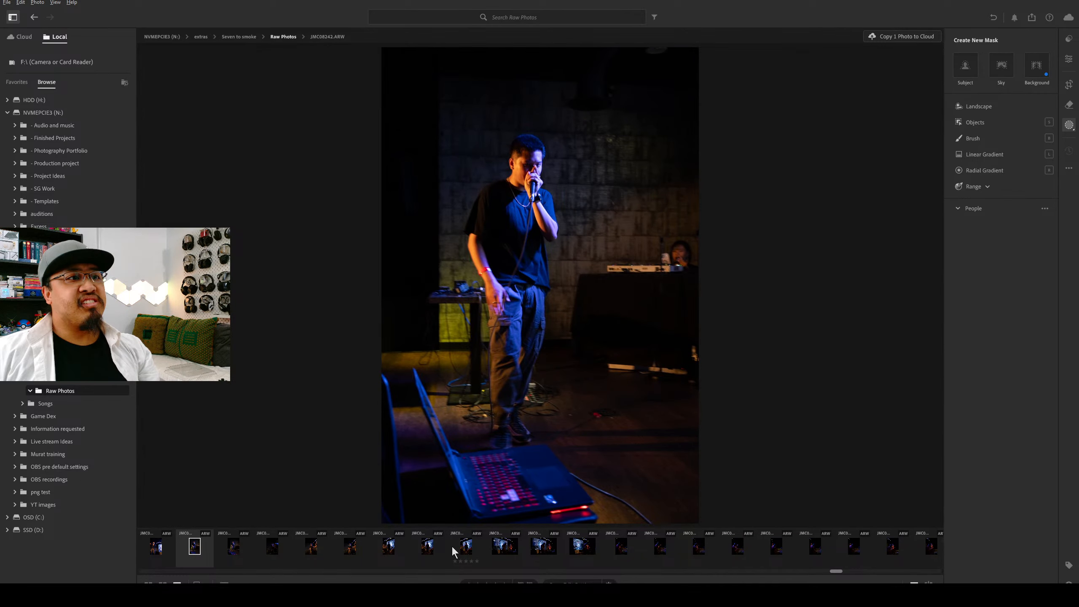
Crop the photo tighter around the vocalist at the 2 x 3 ratio, trimming the laptop and the person at the table.
{"action": "left_click", "coordinate": [1069, 85]}
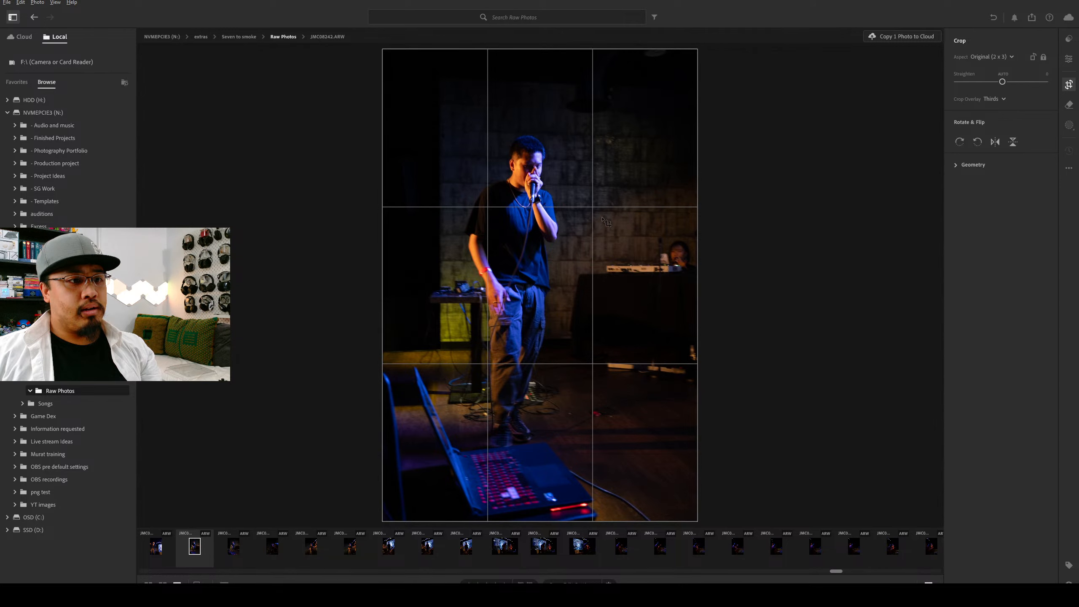
{"action": "left_click_drag", "start_coordinate": [697, 520], "coordinate": [677, 501]}
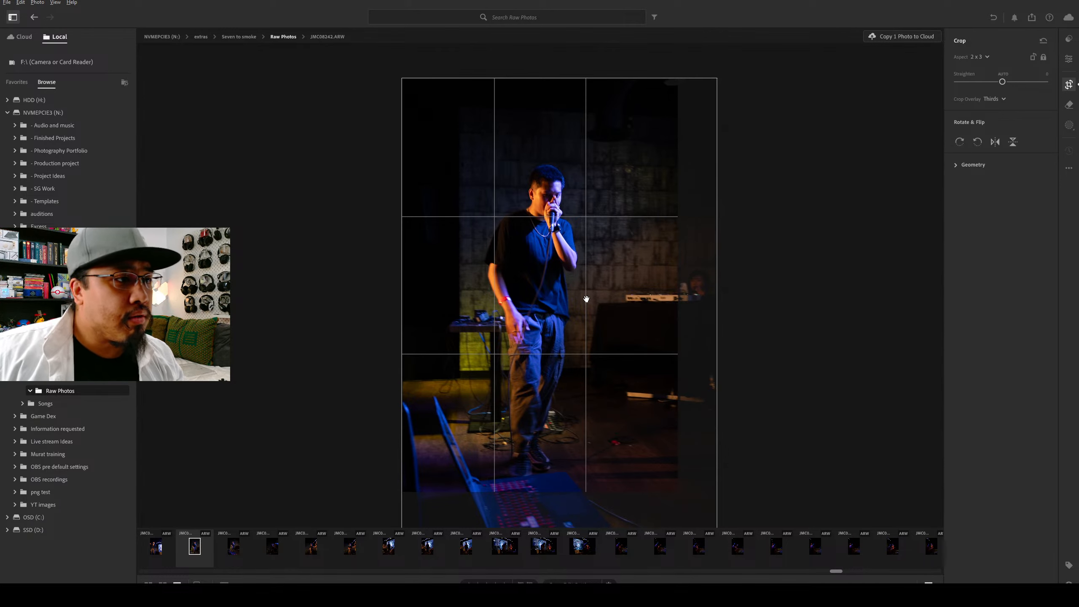
{"action": "left_click_drag", "start_coordinate": [547, 328], "coordinate": [549, 347]}
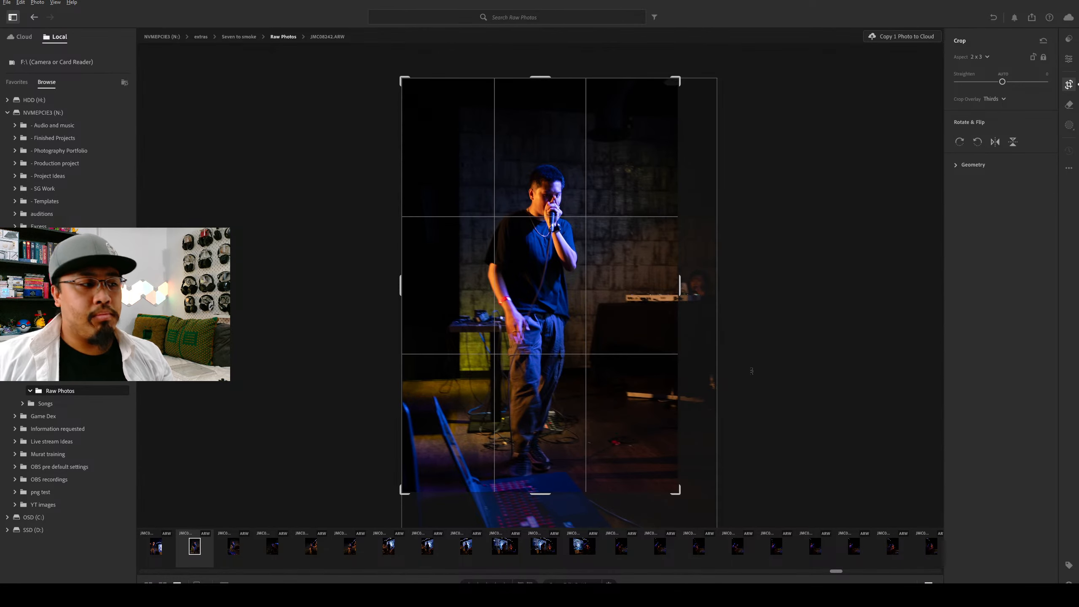
Set the whole photo's Exposure to about +1.07 and Contrast to about +25.
{"action": "left_click", "coordinate": [1070, 61]}
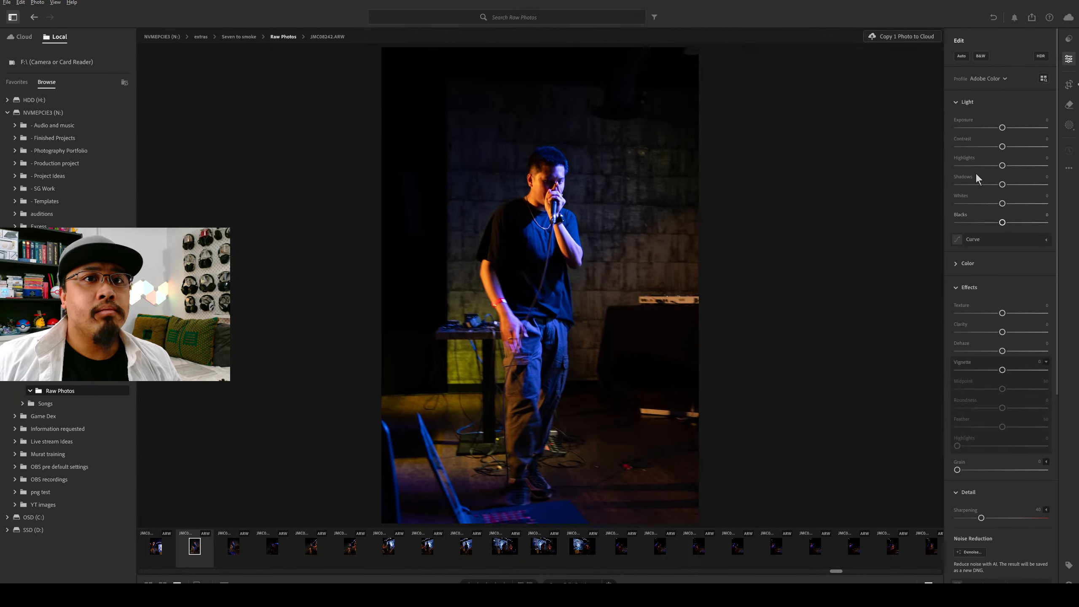
{"action": "left_click_drag", "start_coordinate": [998, 127], "coordinate": [1016, 136]}
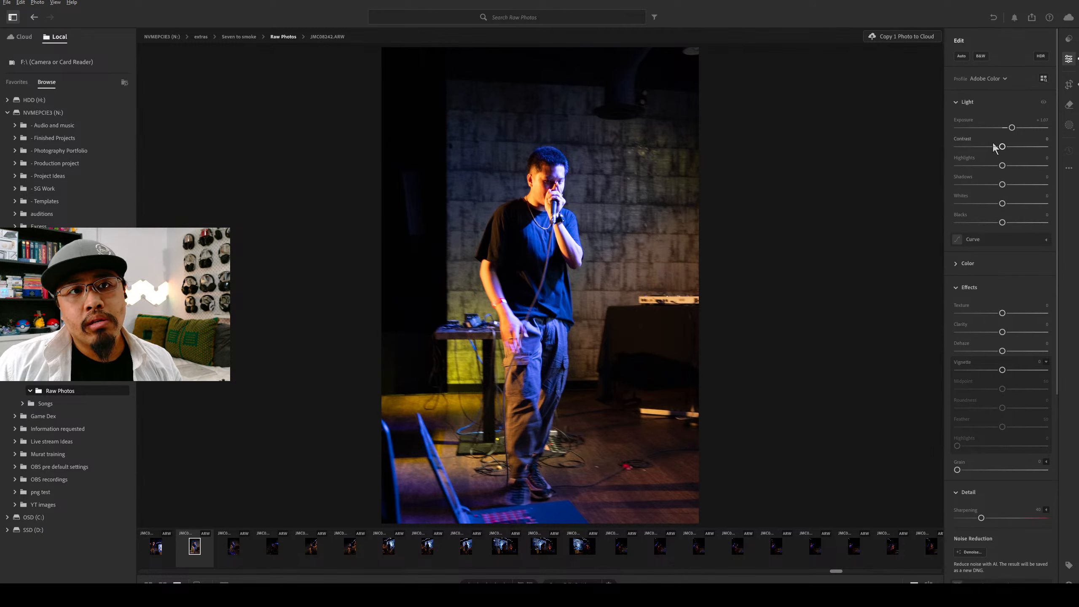
{"action": "left_click_drag", "start_coordinate": [1004, 147], "coordinate": [1005, 147]}
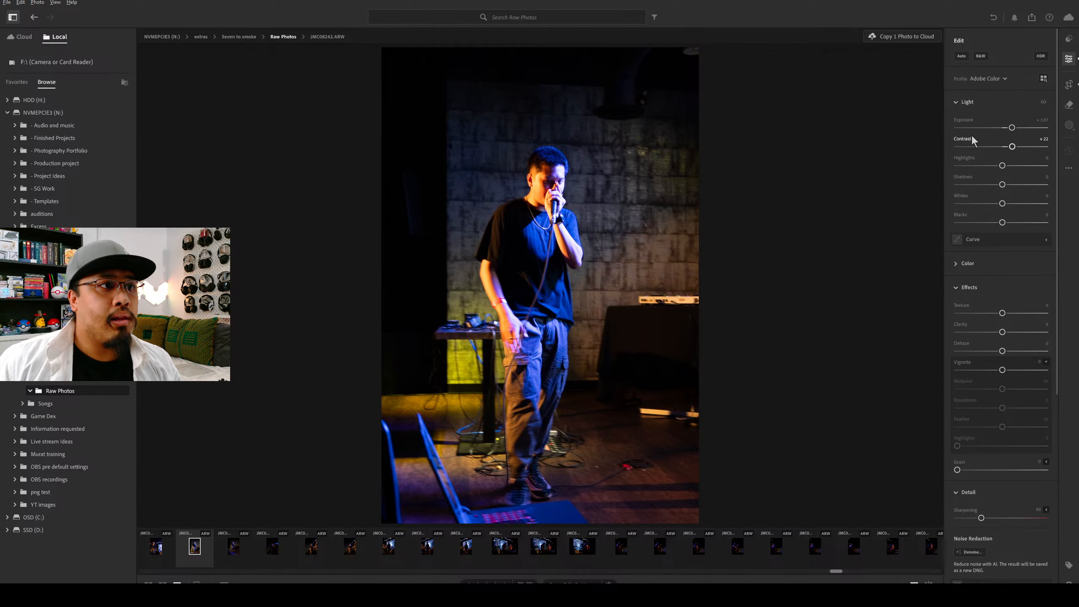
{"action": "left_click_drag", "start_coordinate": [1014, 148], "coordinate": [1016, 149]}
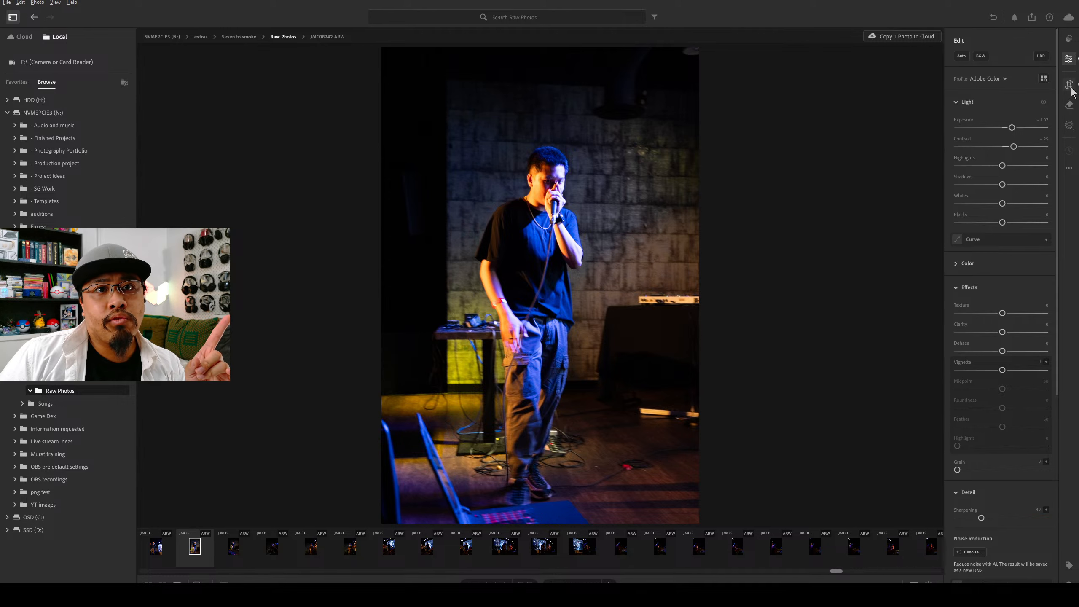
Create an Entire Person mask on the vocalist with Highlights about -15, Shadows about +15, Whites about +10 and Blacks at 0.
{"action": "left_click", "coordinate": [1070, 125]}
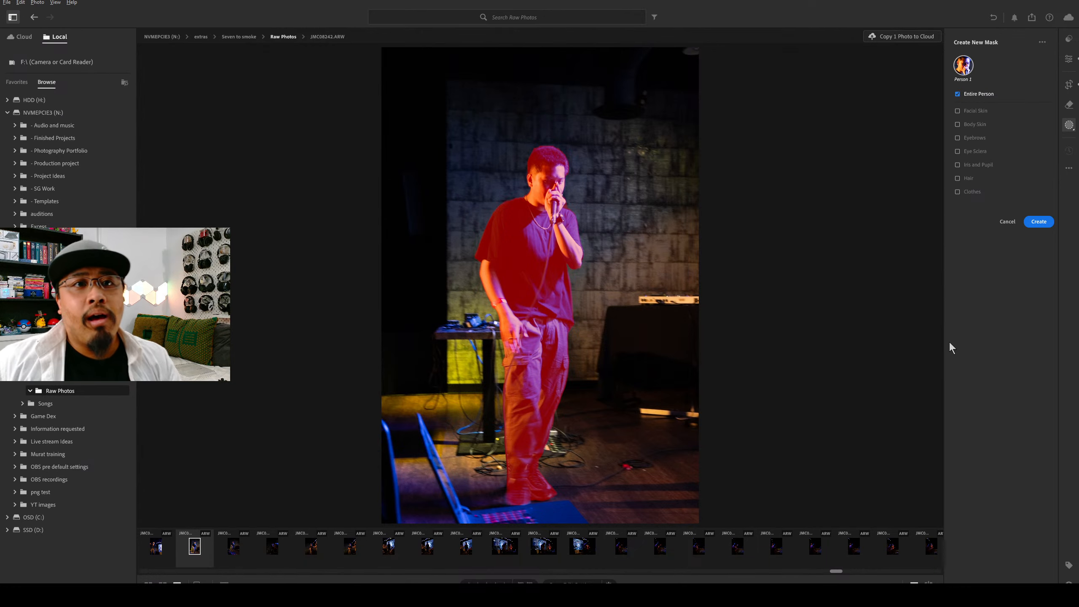
{"action": "left_click", "coordinate": [1038, 222]}
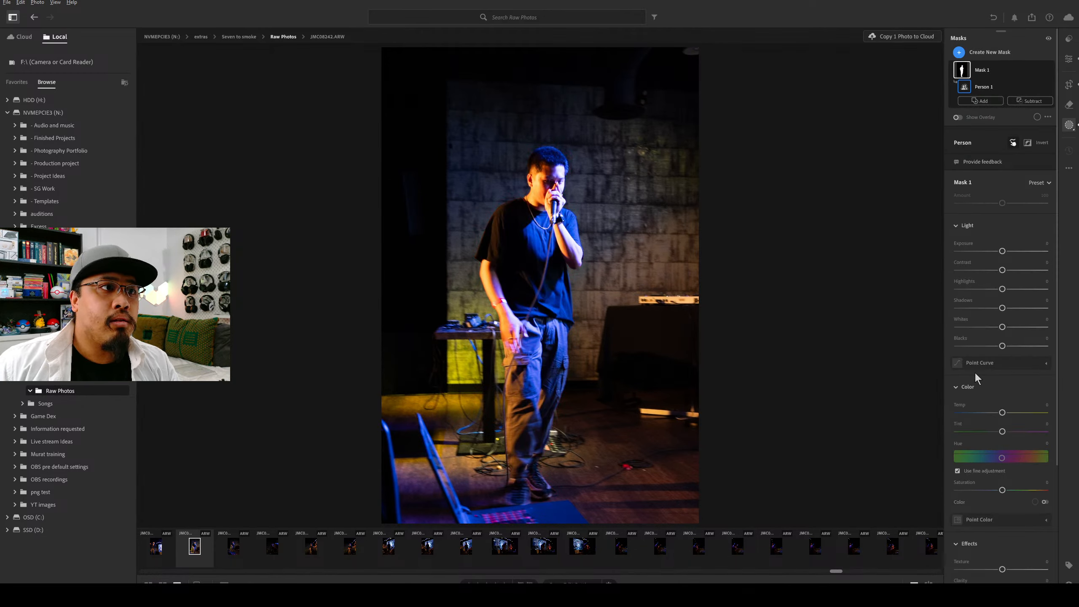
{"action": "mouse_move", "coordinate": [1003, 289]}
{"action": "left_mouse_down"}
{"action": "mouse_move", "coordinate": [987, 290]}
{"action": "mouse_move", "coordinate": [996, 289]}
{"action": "left_mouse_up"}
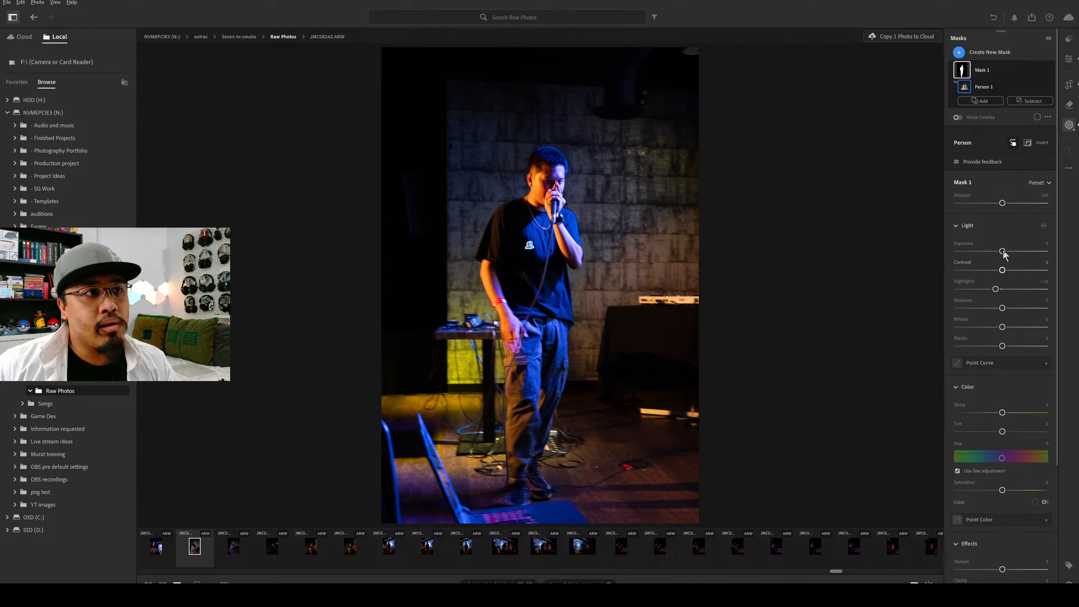
{"action": "left_click_drag", "start_coordinate": [1004, 308], "coordinate": [1011, 314]}
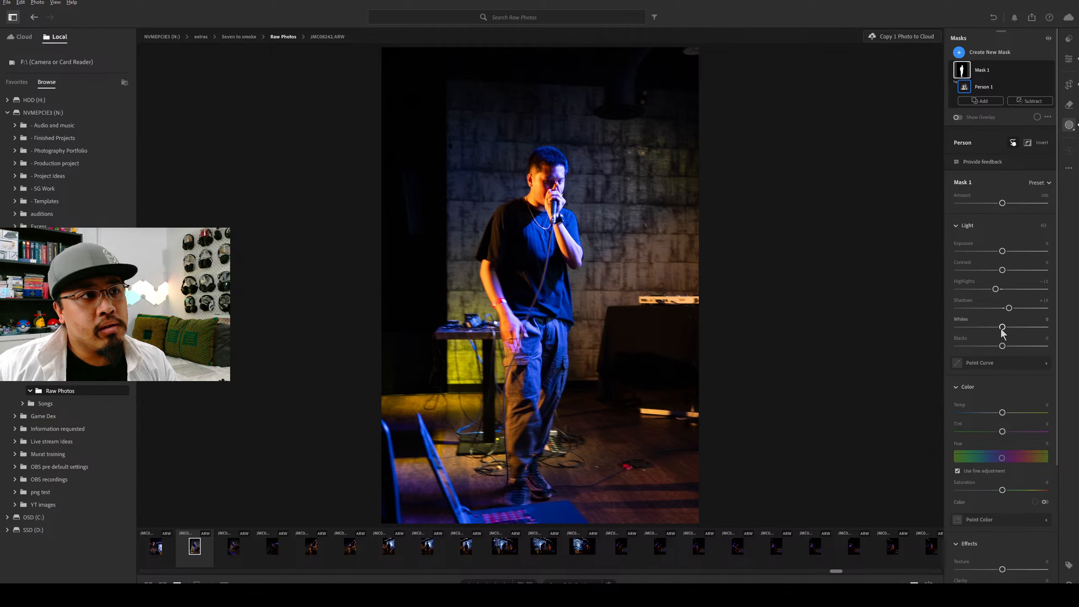
{"action": "mouse_move", "coordinate": [1002, 330]}
{"action": "left_mouse_down"}
{"action": "mouse_move", "coordinate": [990, 330]}
{"action": "mouse_move", "coordinate": [1016, 335]}
{"action": "mouse_move", "coordinate": [987, 335]}
{"action": "mouse_move", "coordinate": [1014, 346]}
{"action": "mouse_move", "coordinate": [1002, 346]}
{"action": "left_mouse_up"}
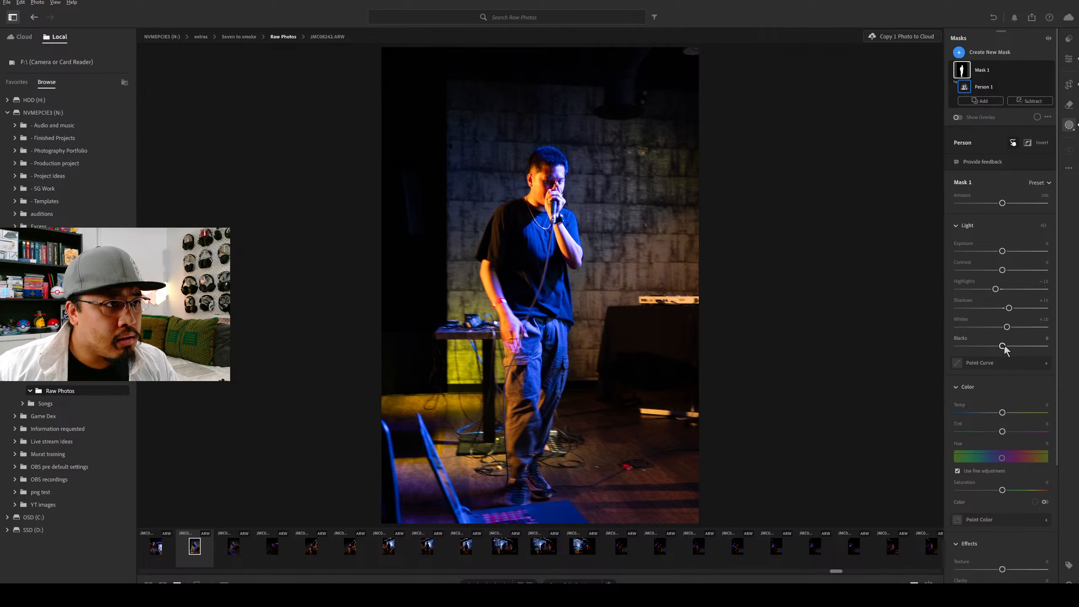
{"action": "left_click_drag", "start_coordinate": [1004, 347], "coordinate": [1007, 348]}
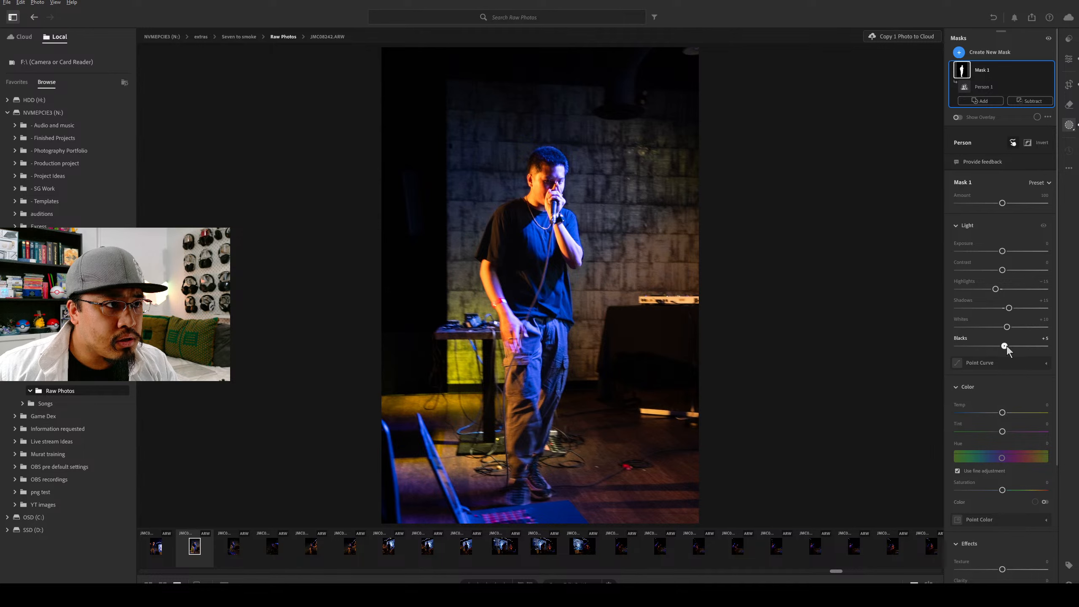
{"action": "double_click", "coordinate": [1006, 347]}
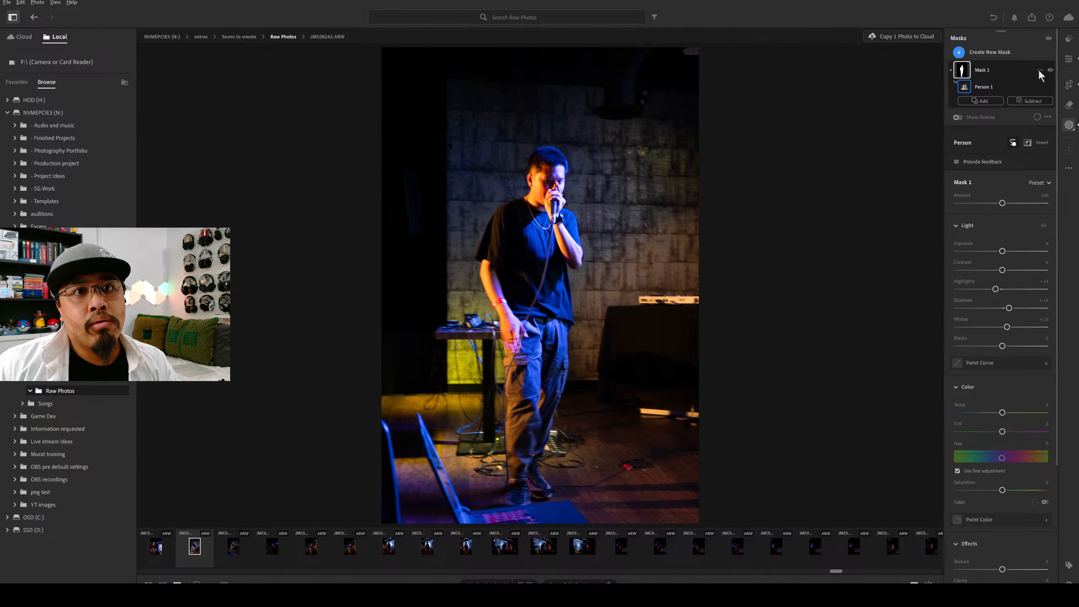
Duplicate and invert the vocalist's mask, and set the inverted mask's Exposure to about -0.40 and Contrast to about +35.
{"action": "left_click", "coordinate": [1040, 69]}
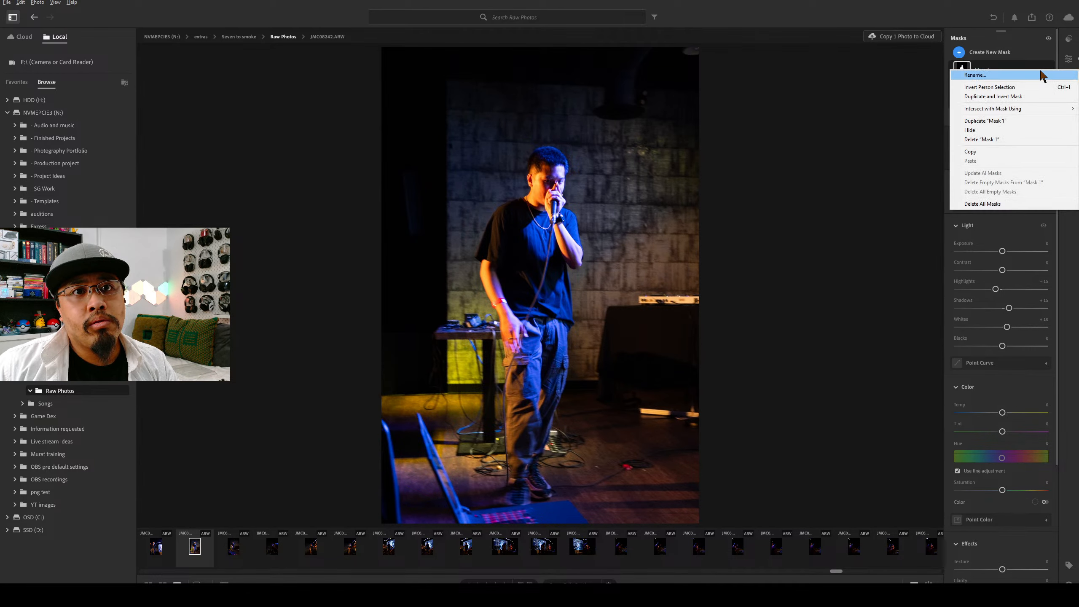
{"action": "left_click", "coordinate": [1048, 96]}
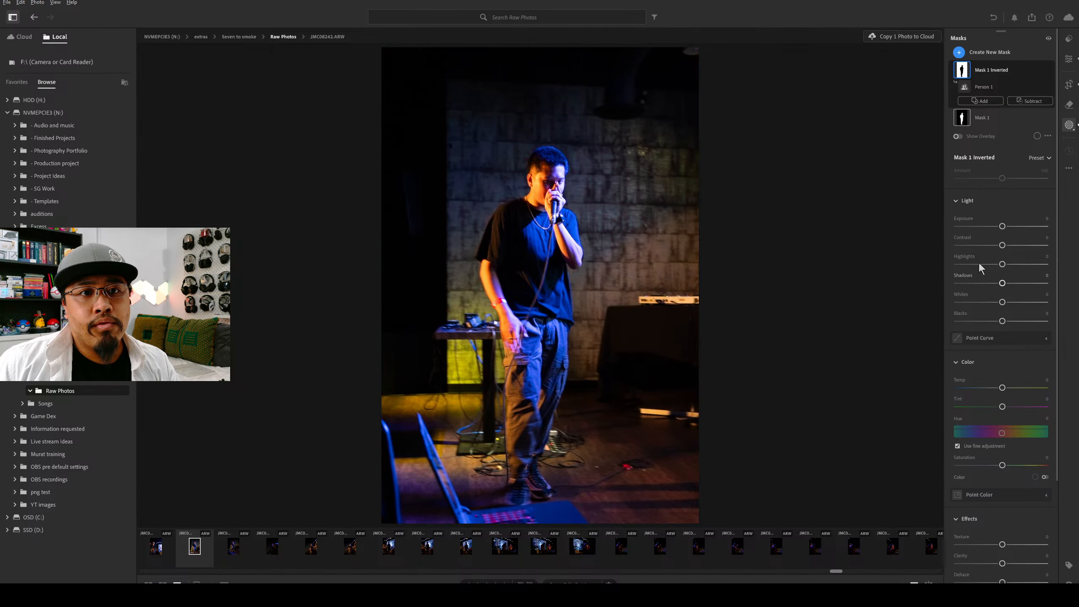
{"action": "left_click_drag", "start_coordinate": [1004, 226], "coordinate": [1018, 246]}
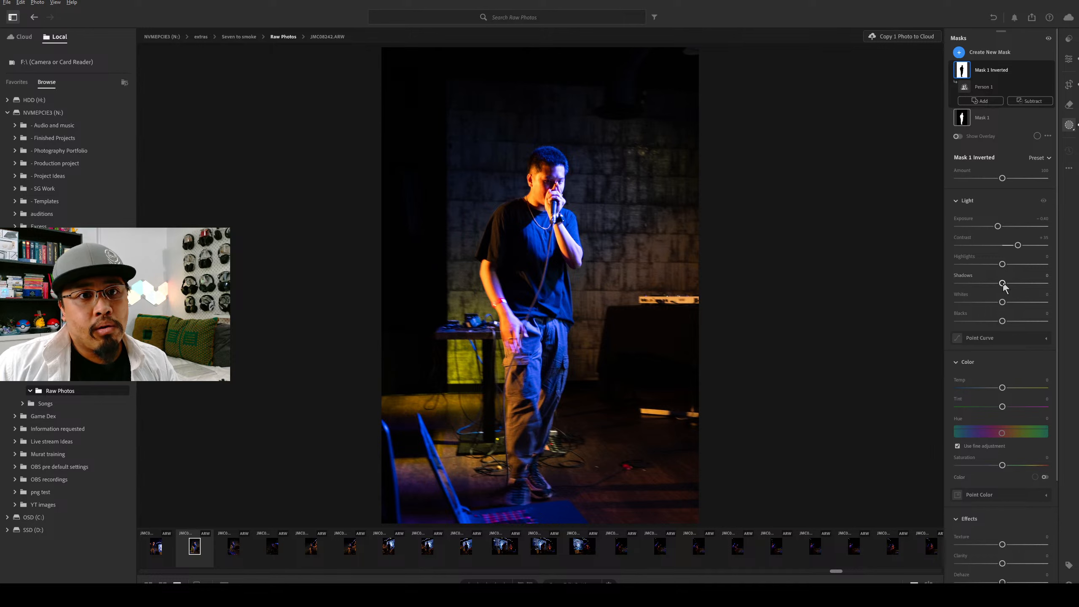
Lower the inverted background mask's Highlights to about -10 and reduce its Shadows slightly.
{"action": "left_click_drag", "start_coordinate": [1003, 284], "coordinate": [998, 283]}
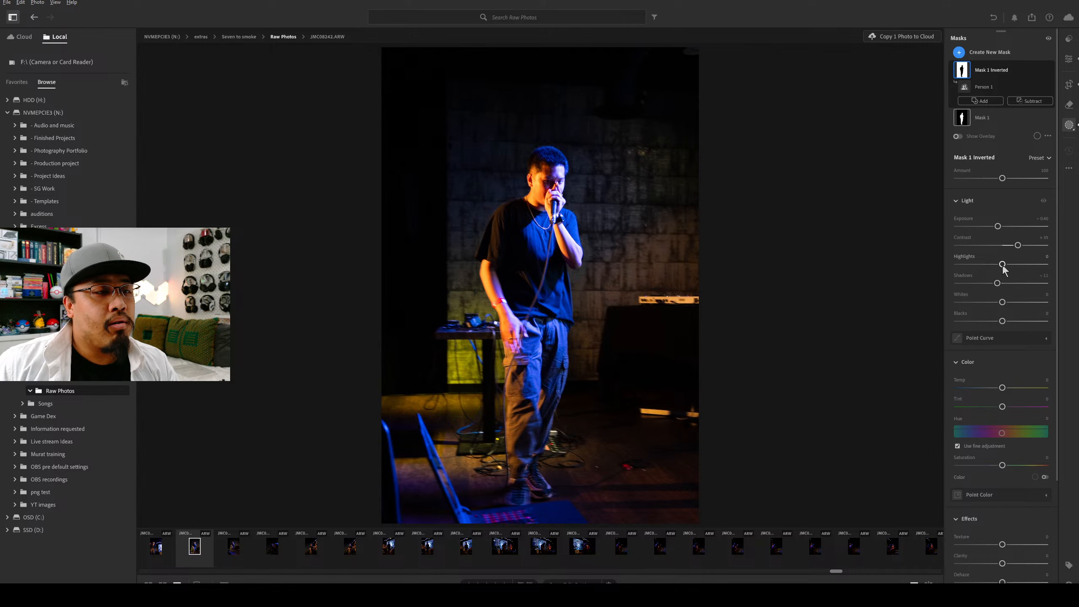
{"action": "double_click", "coordinate": [998, 283]}
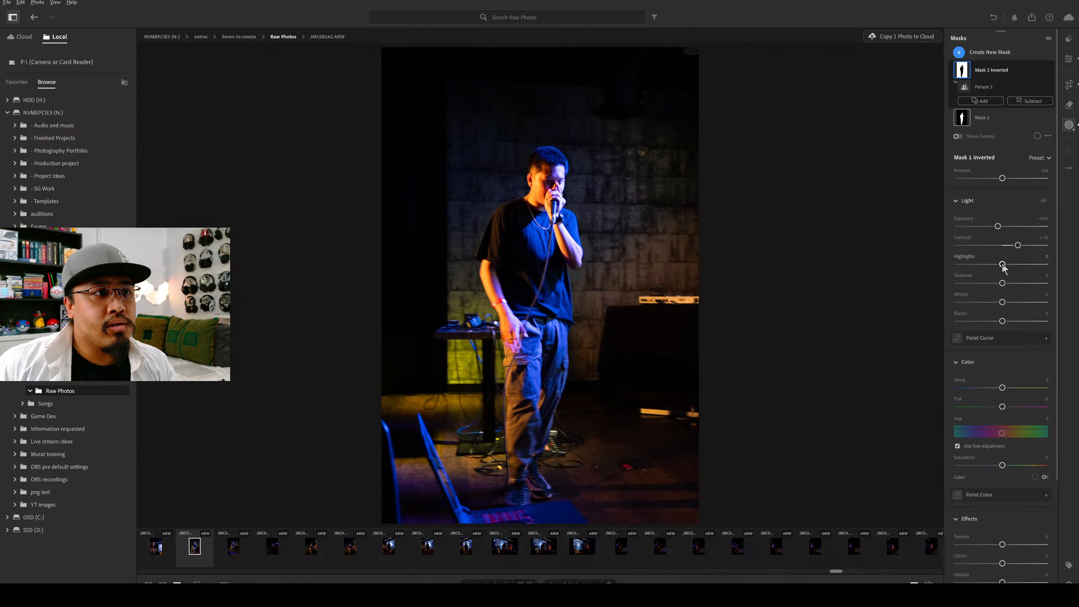
{"action": "left_click_drag", "start_coordinate": [1003, 264], "coordinate": [998, 265]}
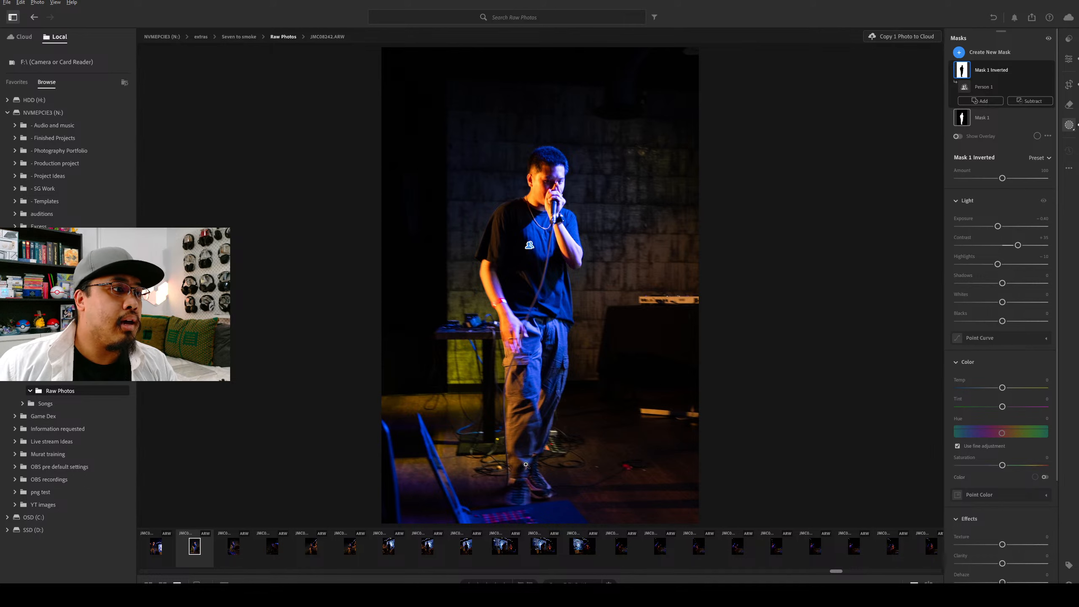
{"action": "left_click_drag", "start_coordinate": [1005, 286], "coordinate": [1002, 285]}
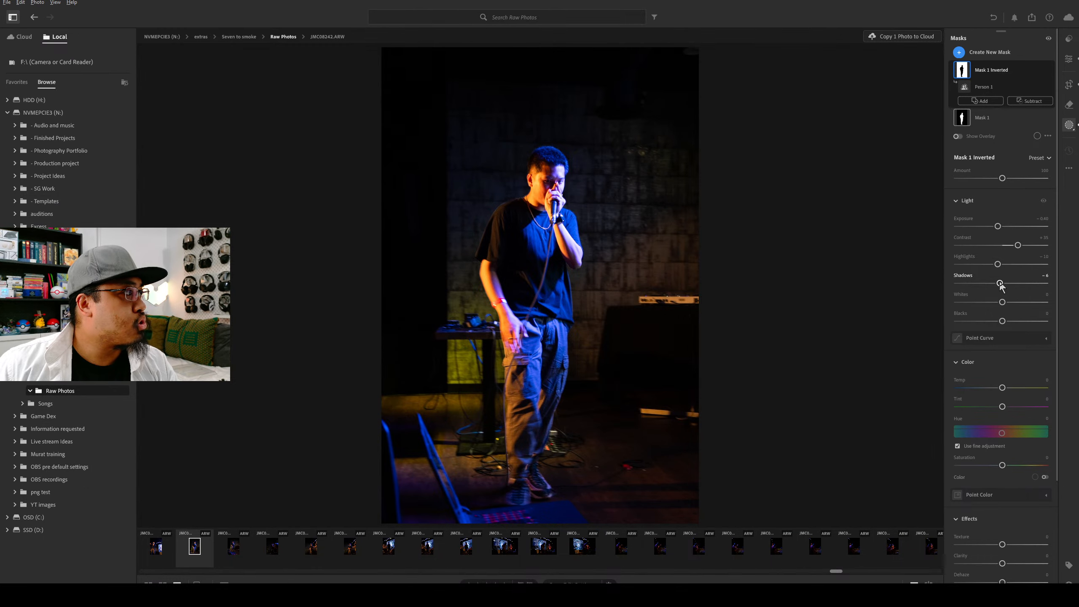
Set the inverted background mask's Highlights to about -5, Shadows to about -3 and Temp to about -50.
{"action": "left_click_drag", "start_coordinate": [1001, 285], "coordinate": [1001, 265]}
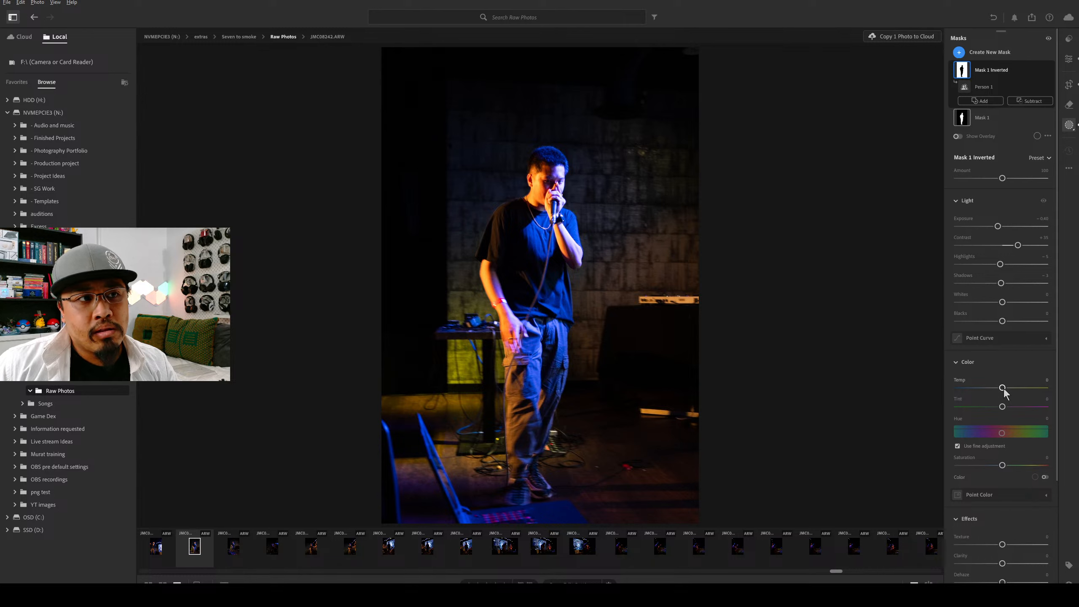
{"action": "left_click_drag", "start_coordinate": [1003, 388], "coordinate": [992, 389]}
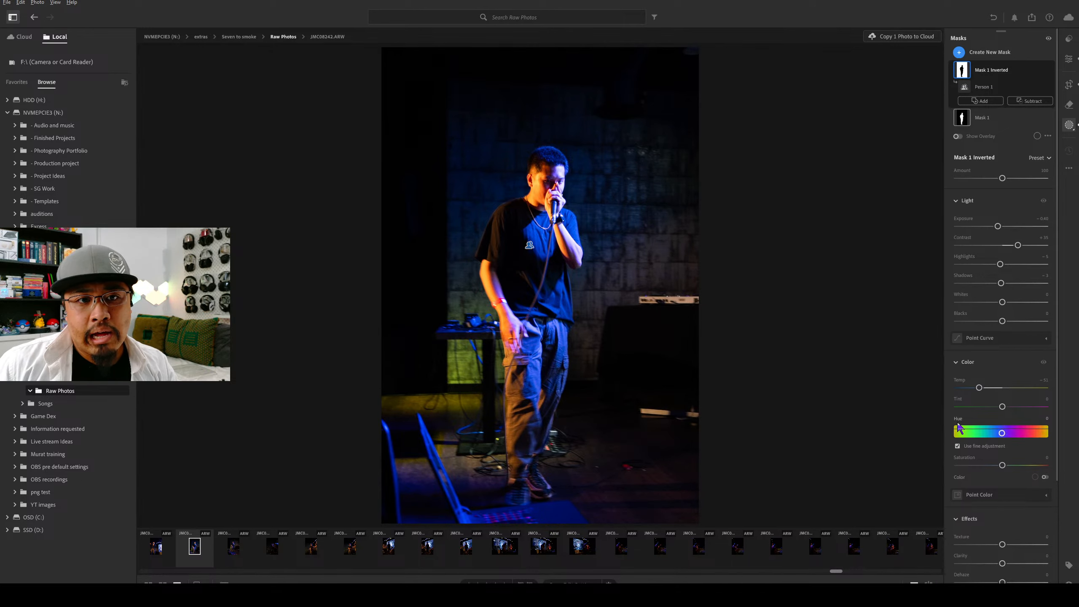
Create an object mask over the bright equipment edges on the right and the foreground laptop, with Exposure about -0.44 and Contrast about +34.
{"action": "left_click", "coordinate": [990, 52]}
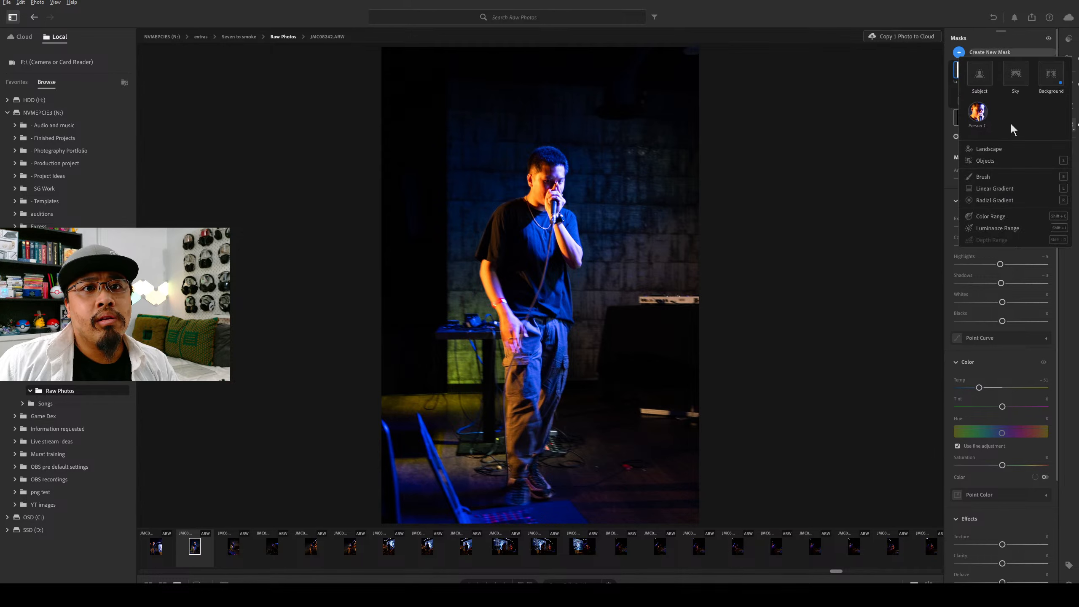
{"action": "left_click", "coordinate": [977, 161]}
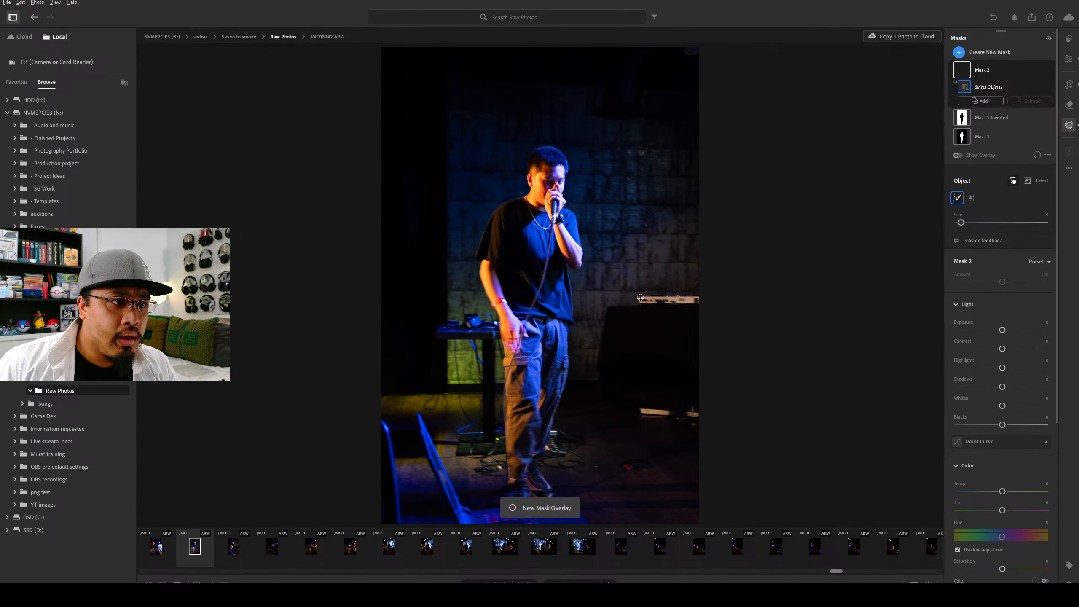
{"action": "mouse_move", "coordinate": [642, 302]}
{"action": "left_mouse_down"}
{"action": "mouse_move", "coordinate": [698, 301]}
{"action": "mouse_move", "coordinate": [643, 298]}
{"action": "left_mouse_up"}
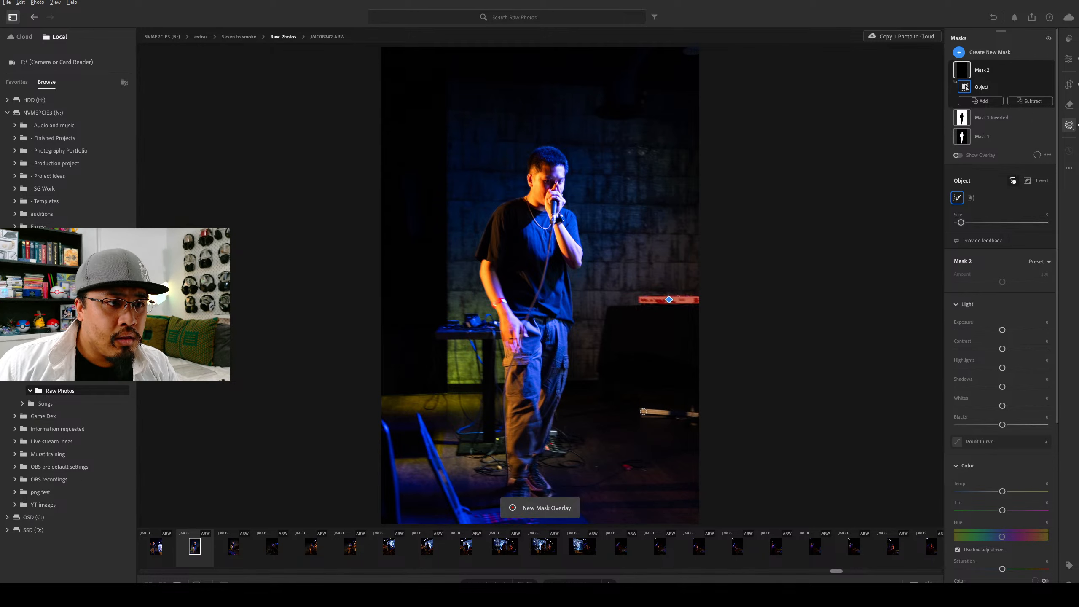
{"action": "left_click_drag", "start_coordinate": [640, 412], "coordinate": [703, 413]}
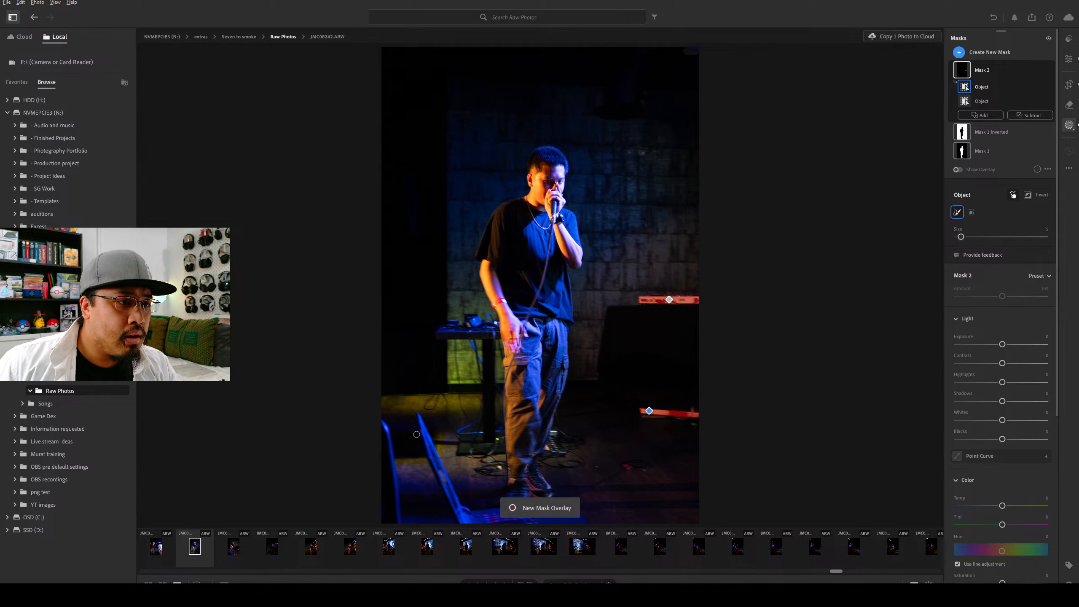
{"action": "mouse_move", "coordinate": [421, 421]}
{"action": "left_mouse_down"}
{"action": "mouse_move", "coordinate": [469, 528]}
{"action": "mouse_move", "coordinate": [484, 512]}
{"action": "mouse_move", "coordinate": [550, 509]}
{"action": "mouse_move", "coordinate": [580, 524]}
{"action": "mouse_move", "coordinate": [480, 522]}
{"action": "mouse_move", "coordinate": [454, 506]}
{"action": "mouse_move", "coordinate": [423, 422]}
{"action": "mouse_move", "coordinate": [465, 518]}
{"action": "mouse_move", "coordinate": [573, 514]}
{"action": "mouse_move", "coordinate": [560, 500]}
{"action": "mouse_move", "coordinate": [493, 510]}
{"action": "mouse_move", "coordinate": [582, 522]}
{"action": "left_mouse_up"}
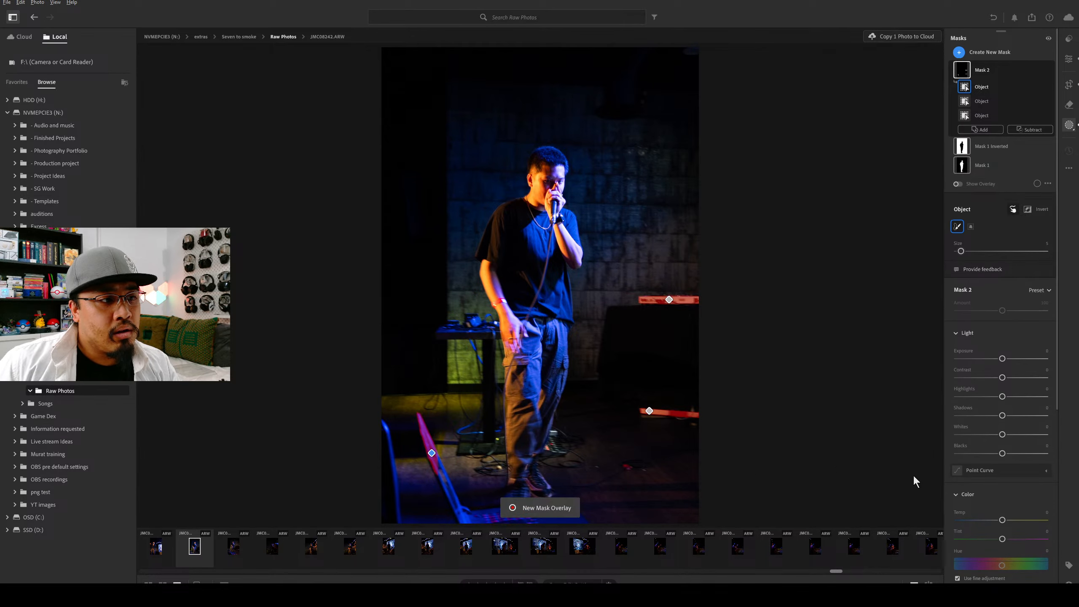
{"action": "mouse_move", "coordinate": [440, 462]}
{"action": "left_mouse_down"}
{"action": "mouse_move", "coordinate": [470, 522]}
{"action": "mouse_move", "coordinate": [502, 507]}
{"action": "mouse_move", "coordinate": [567, 502]}
{"action": "mouse_move", "coordinate": [583, 523]}
{"action": "mouse_move", "coordinate": [470, 523]}
{"action": "left_mouse_up"}
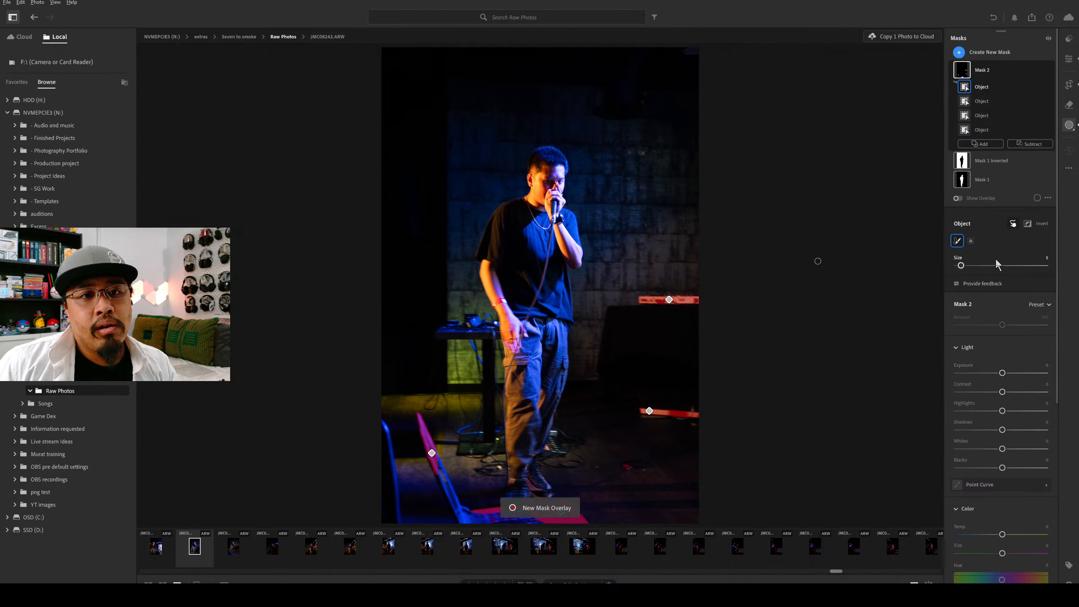
{"action": "mouse_move", "coordinate": [1005, 393]}
{"action": "left_mouse_down"}
{"action": "mouse_move", "coordinate": [1023, 399]}
{"action": "mouse_move", "coordinate": [998, 377]}
{"action": "left_mouse_up"}
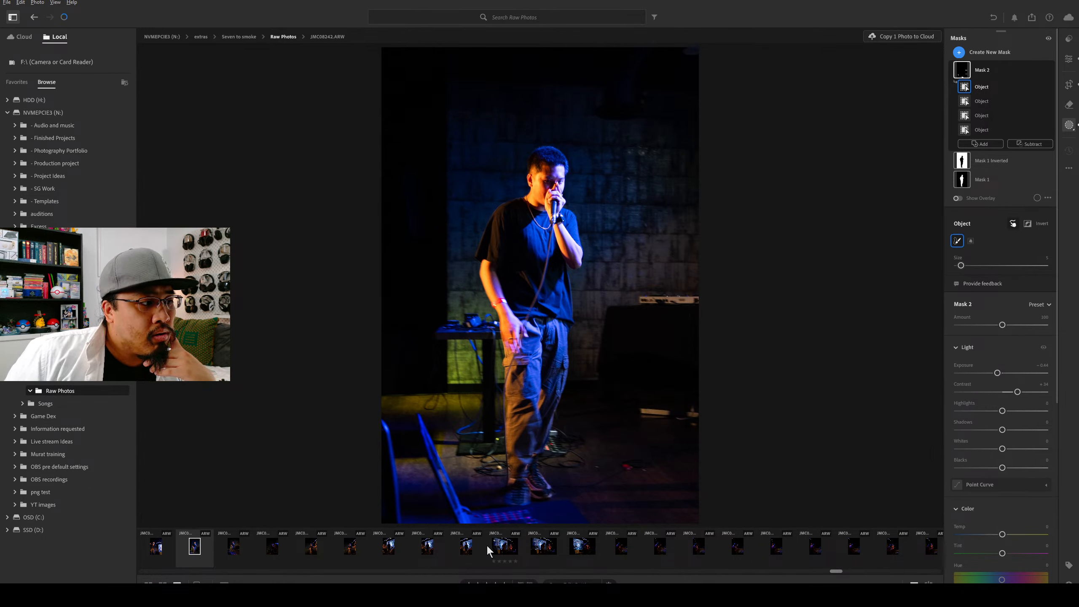
Compare the neighbouring concert shots and open JMC08247.ARW, the vocalist with one hand extended beside the video screen.
{"action": "left_click", "coordinate": [233, 549]}
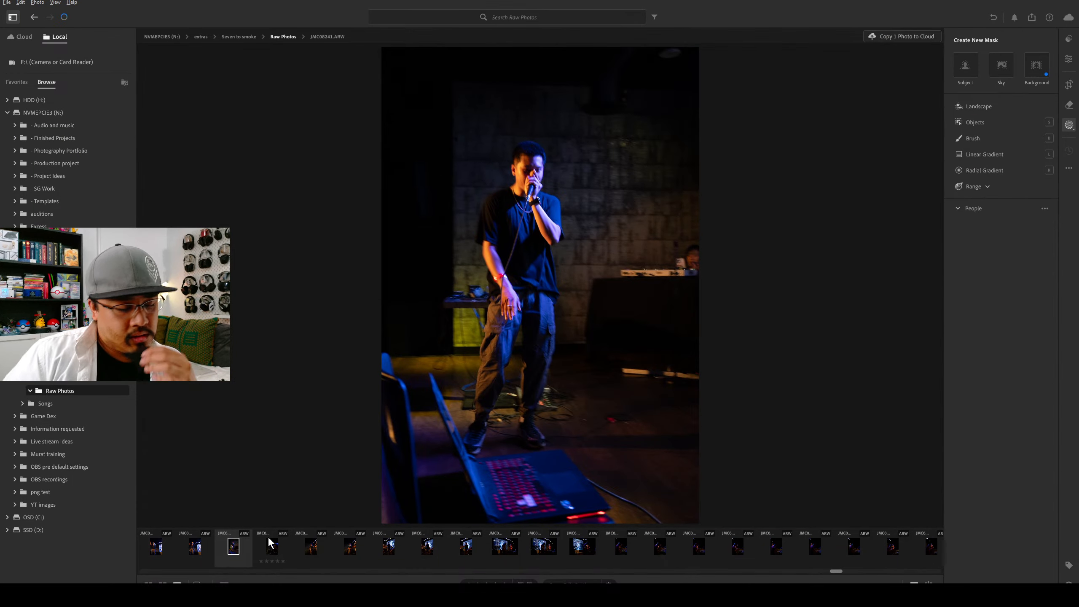
{"action": "key", "text": "Left"}
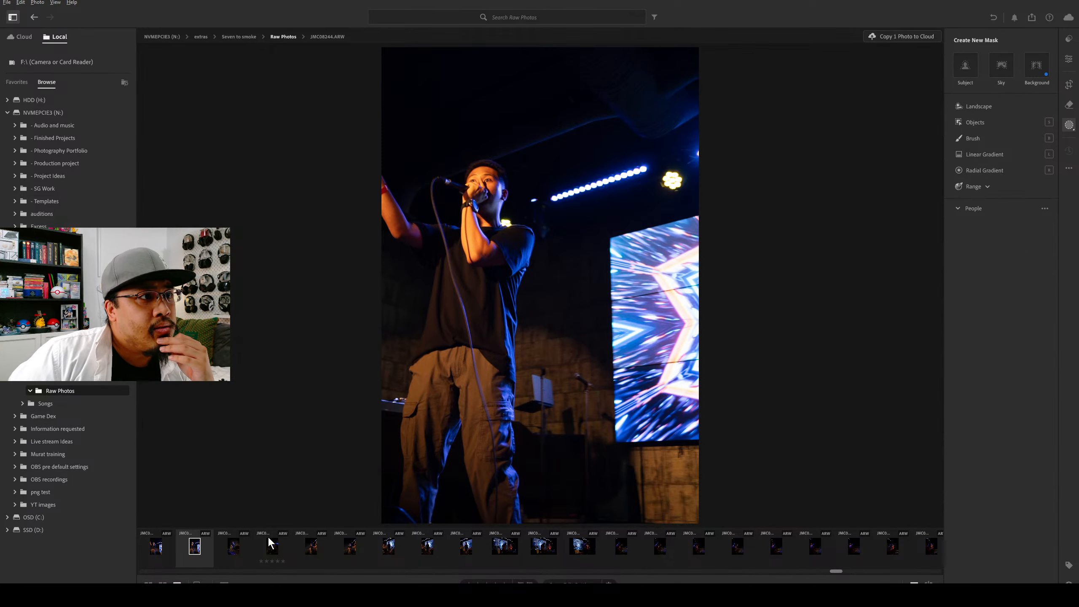
{"action": "key", "text": "Left"}
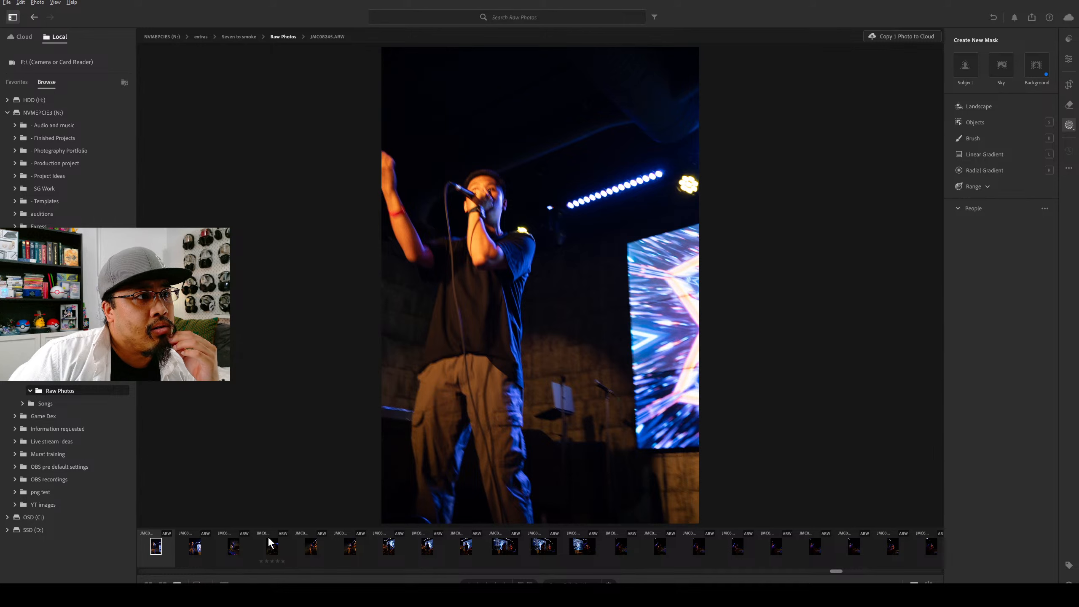
{"action": "key", "text": "Left"}
{"action": "key", "text": "Left"}
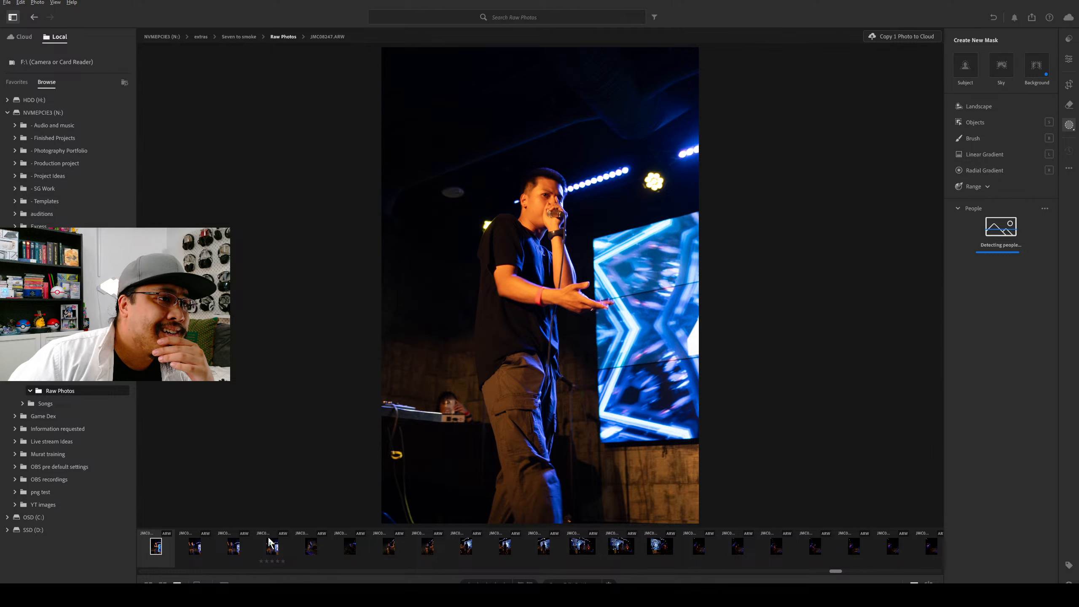
{"action": "key", "text": "Left"}
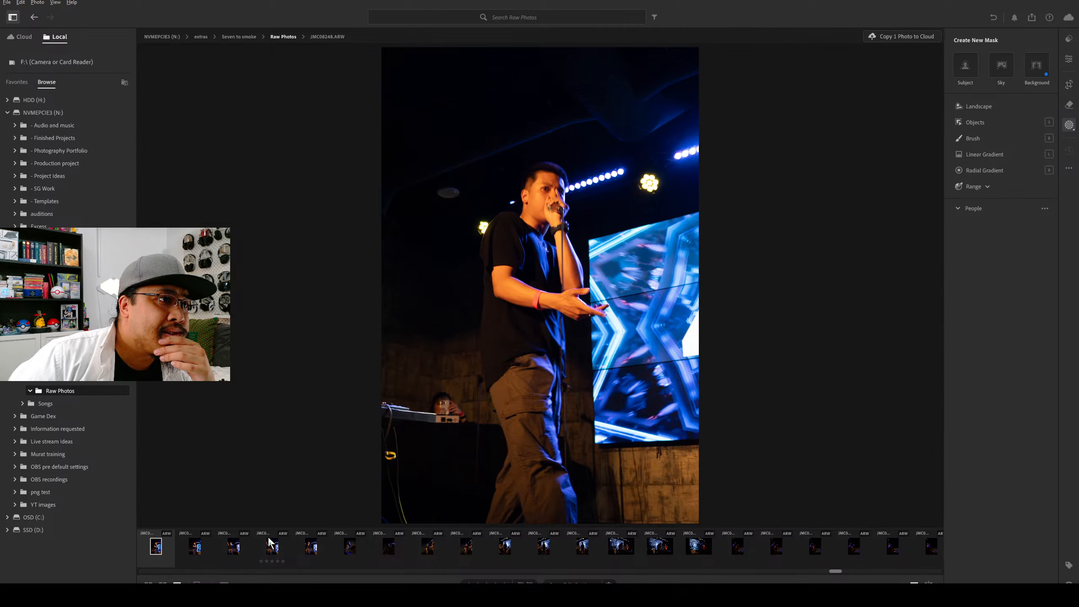
{"action": "key", "text": "Left"}
{"action": "key", "text": "Left"}
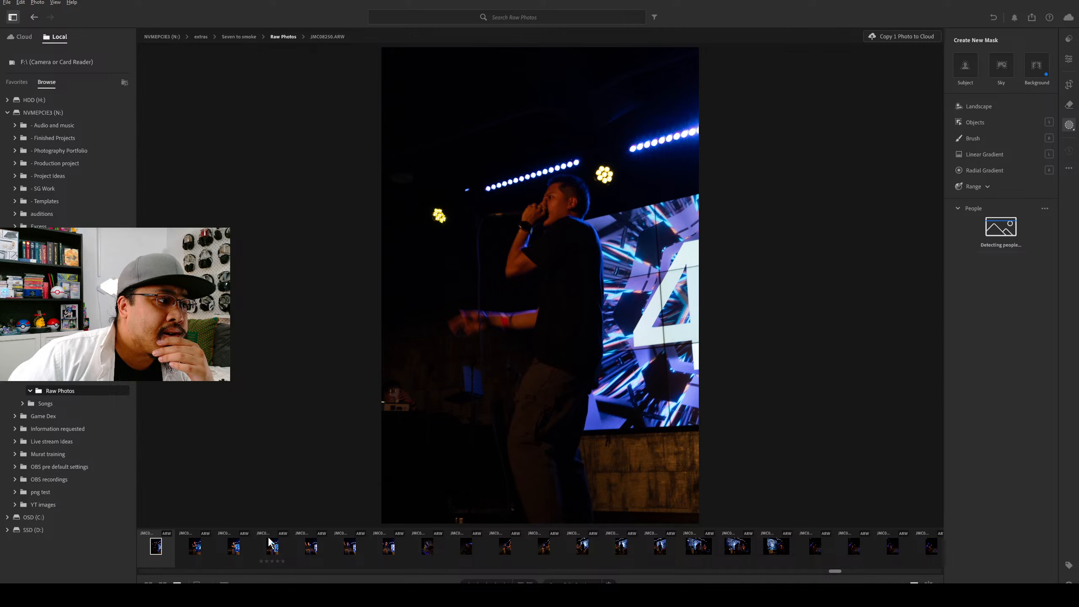
{"action": "key", "text": "Right"}
{"action": "key", "text": "Right"}
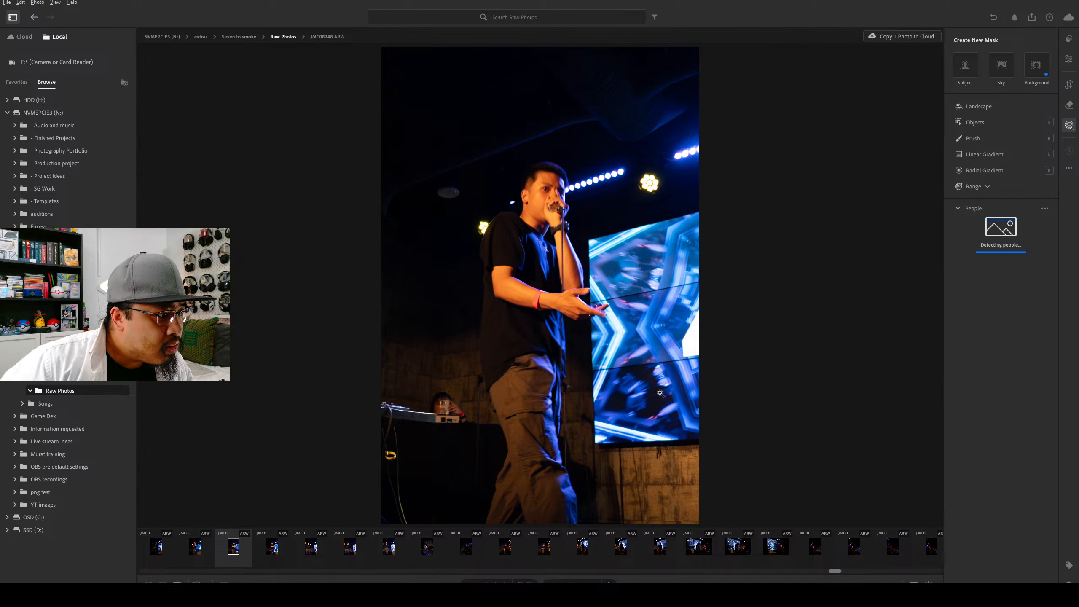
{"action": "key", "text": "Right"}
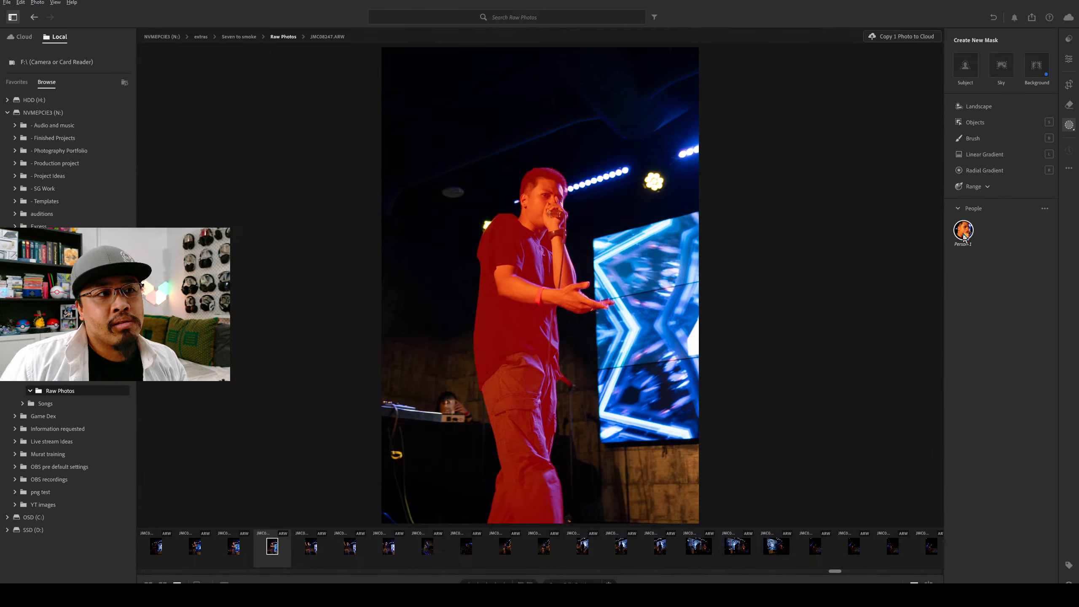
Create an Entire Person mask on the vocalist with Exposure about +0.40, Contrast about +24 and Highlights about -11.
{"action": "left_click", "coordinate": [964, 232]}
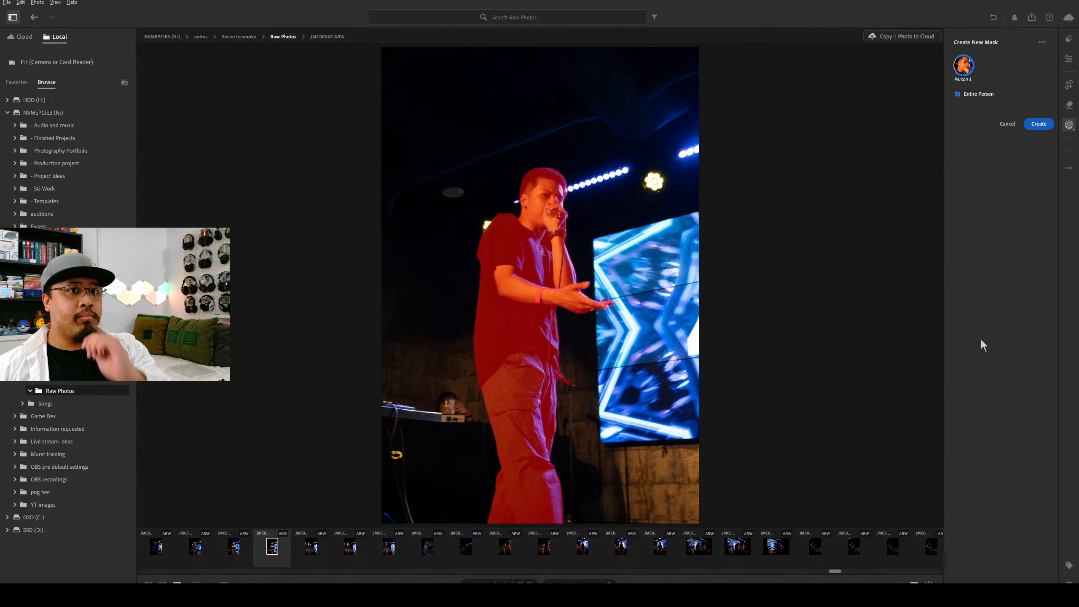
{"action": "left_click", "coordinate": [957, 95]}
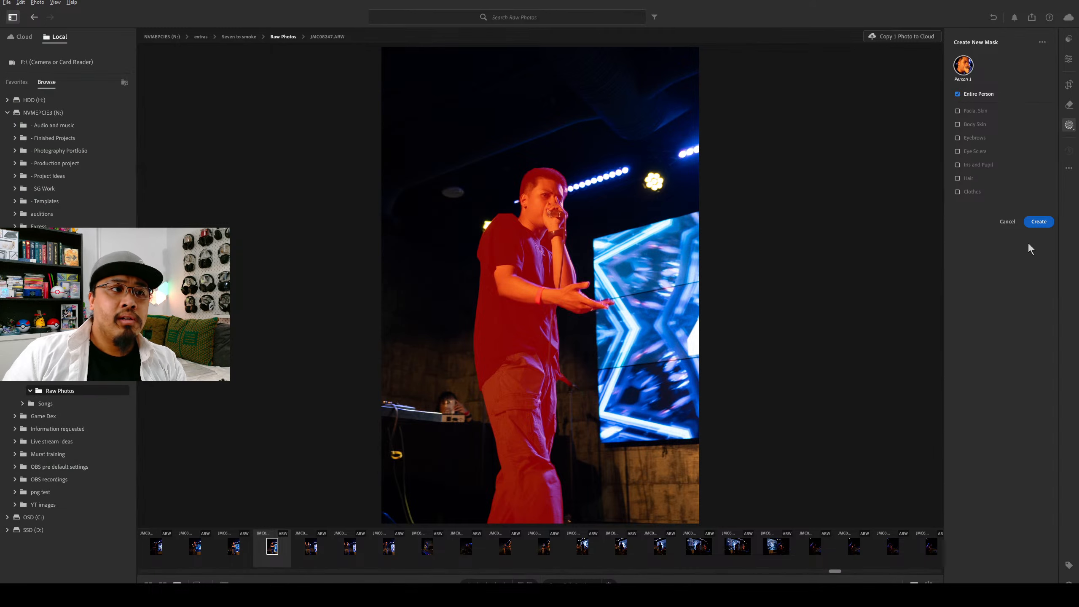
{"action": "left_click", "coordinate": [1040, 224]}
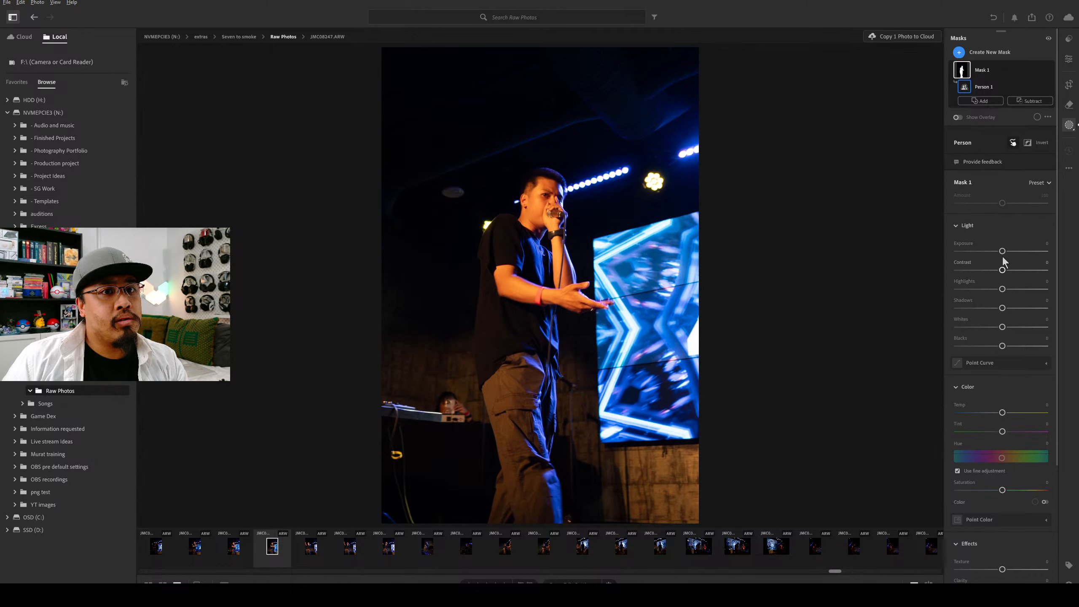
{"action": "left_click_drag", "start_coordinate": [1003, 251], "coordinate": [1006, 251]}
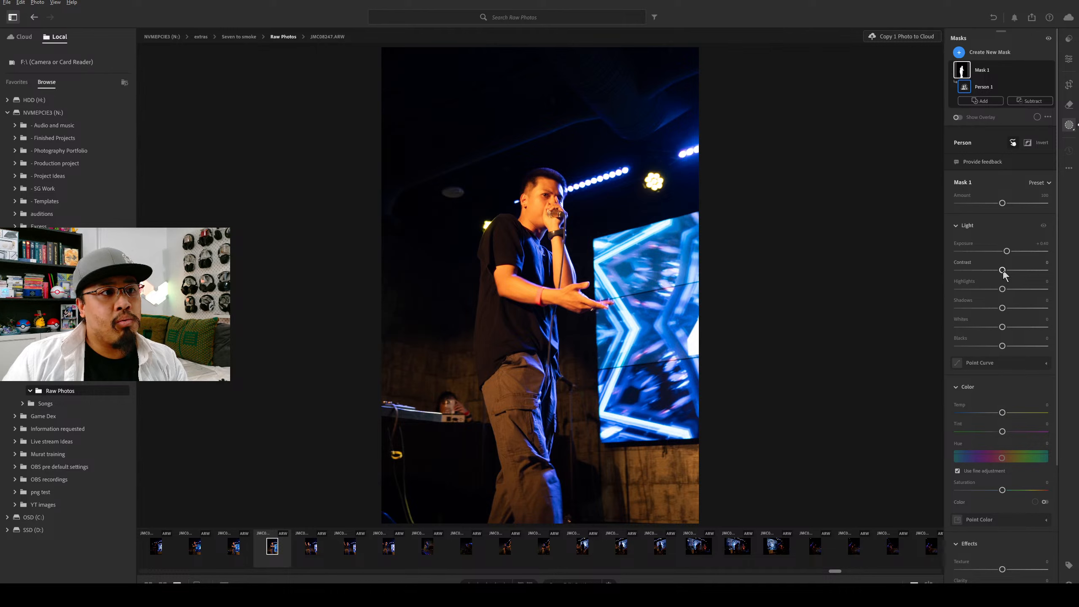
{"action": "left_click_drag", "start_coordinate": [1003, 271], "coordinate": [1016, 275]}
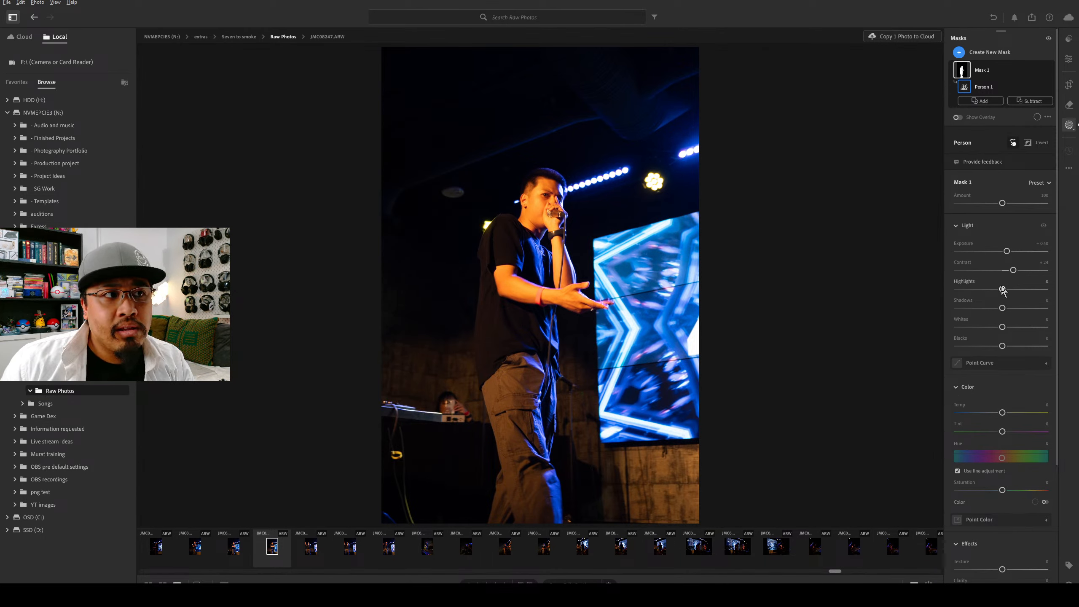
{"action": "left_click_drag", "start_coordinate": [1003, 291], "coordinate": [998, 291]}
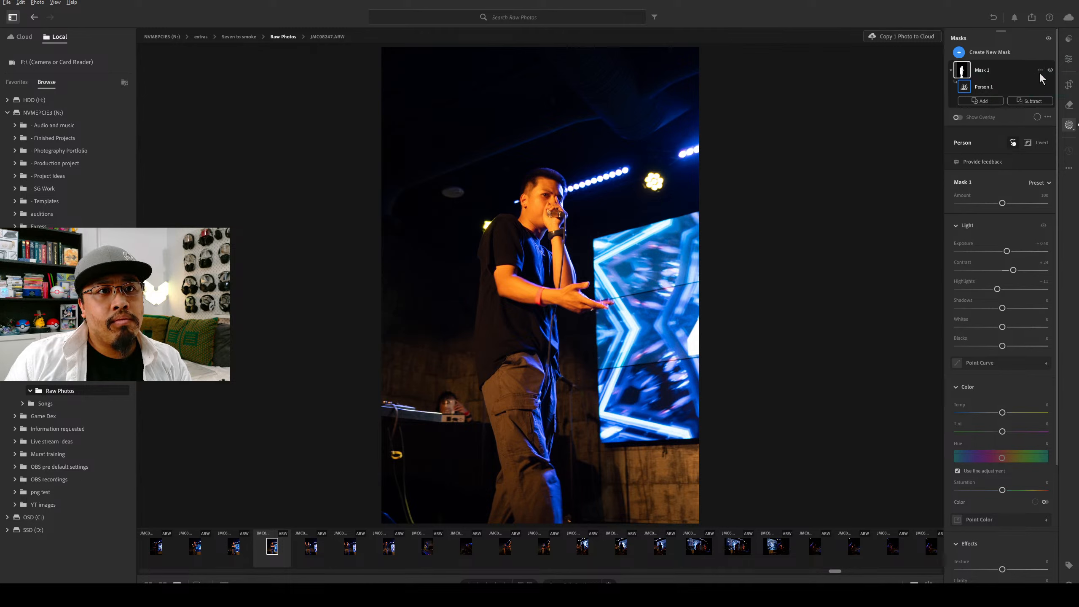
Duplicate and invert the vocalist's mask, and set the inverted mask's Exposure to about -0.60, Contrast to about +30 and Highlights to about -15.
{"action": "left_click", "coordinate": [1040, 70]}
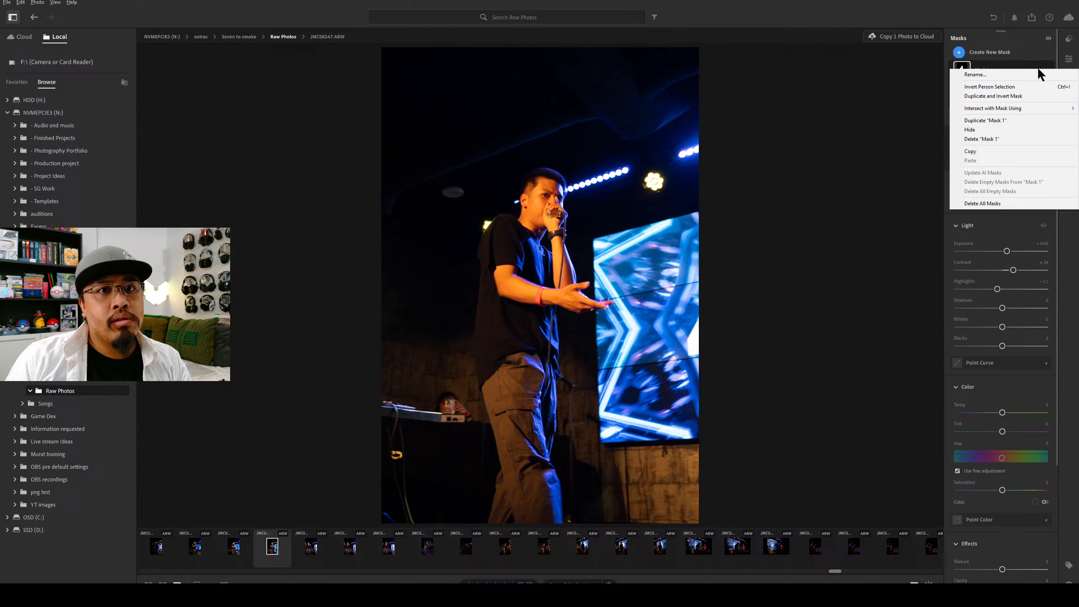
{"action": "left_click", "coordinate": [1034, 96]}
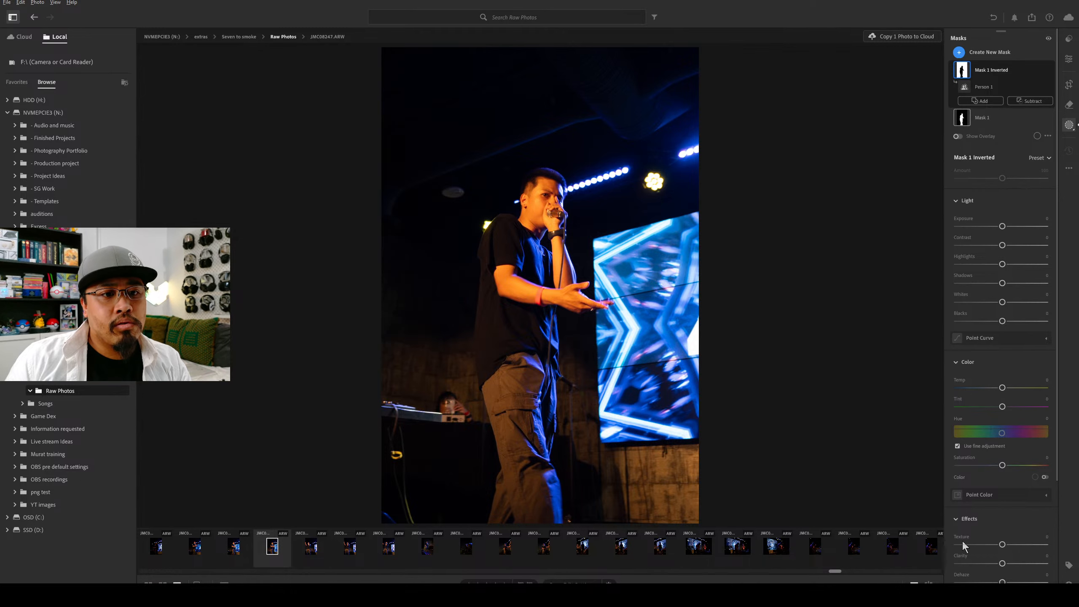
{"action": "left_click_drag", "start_coordinate": [1003, 226], "coordinate": [994, 226]}
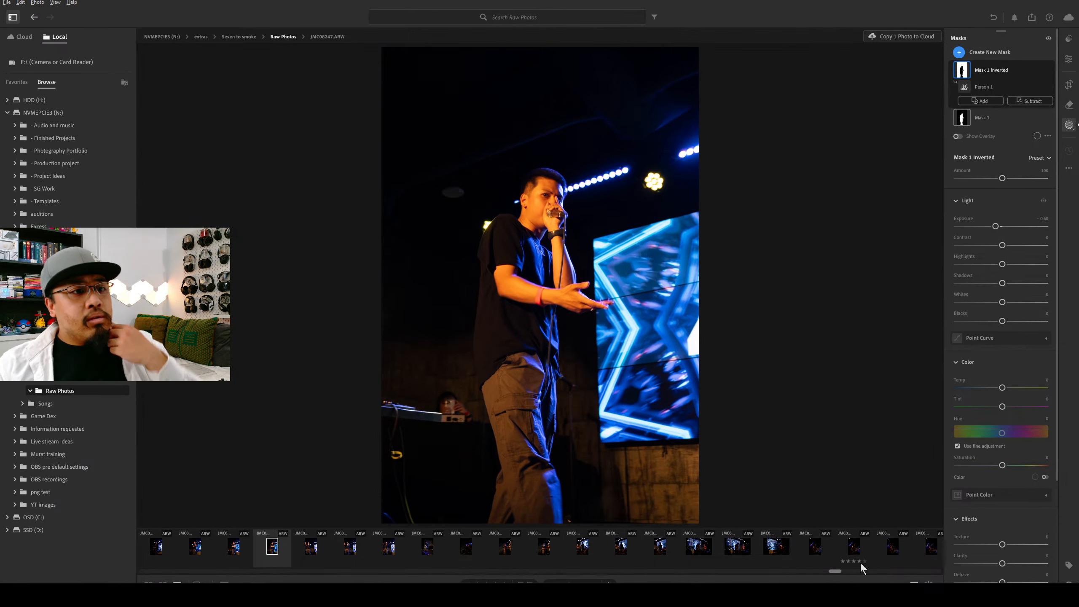
{"action": "left_click_drag", "start_coordinate": [1002, 245], "coordinate": [1016, 246]}
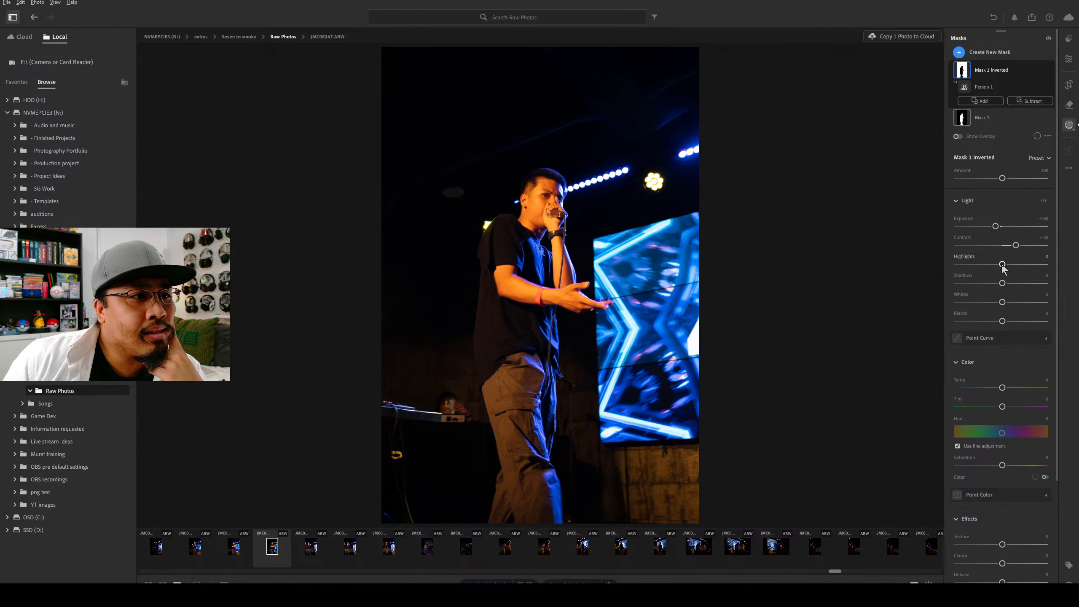
{"action": "left_click_drag", "start_coordinate": [1002, 264], "coordinate": [996, 266]}
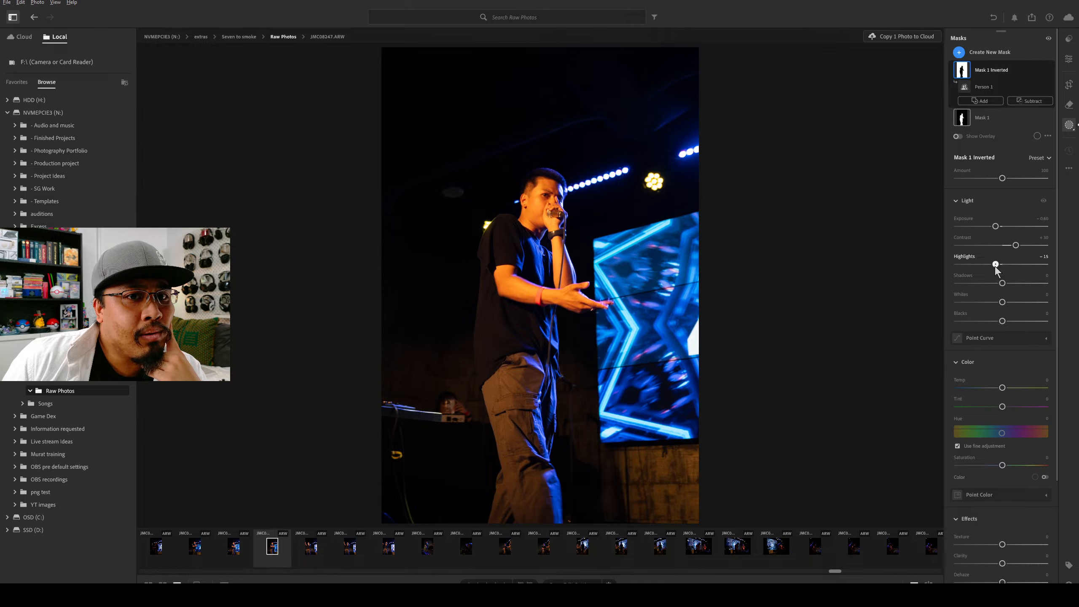